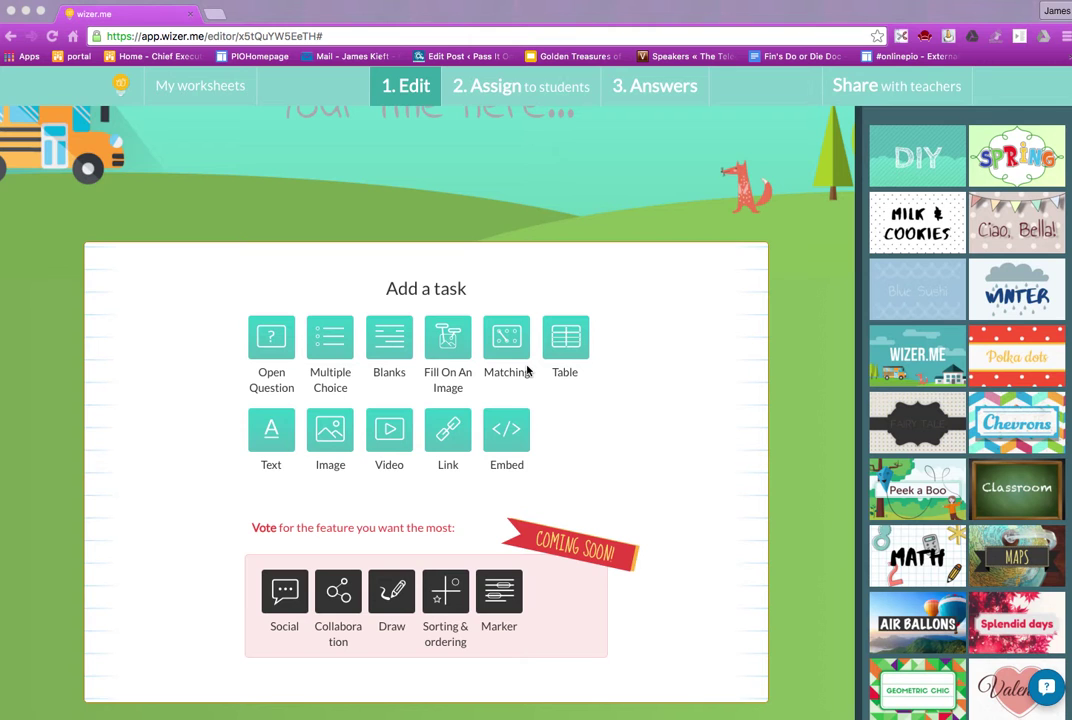
Step: Title the worksheet with the author's name followed by 'Photoshop tips', fixing the typo
scroll(527, 371, down, 2)
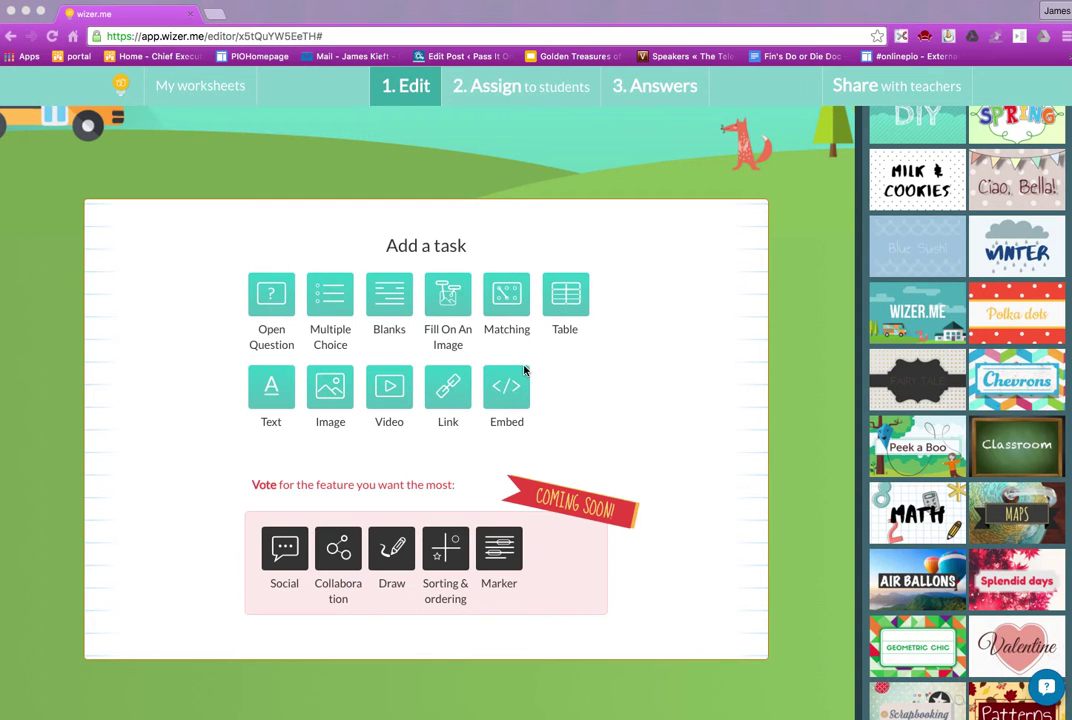
scroll(546, 376, up, 2)
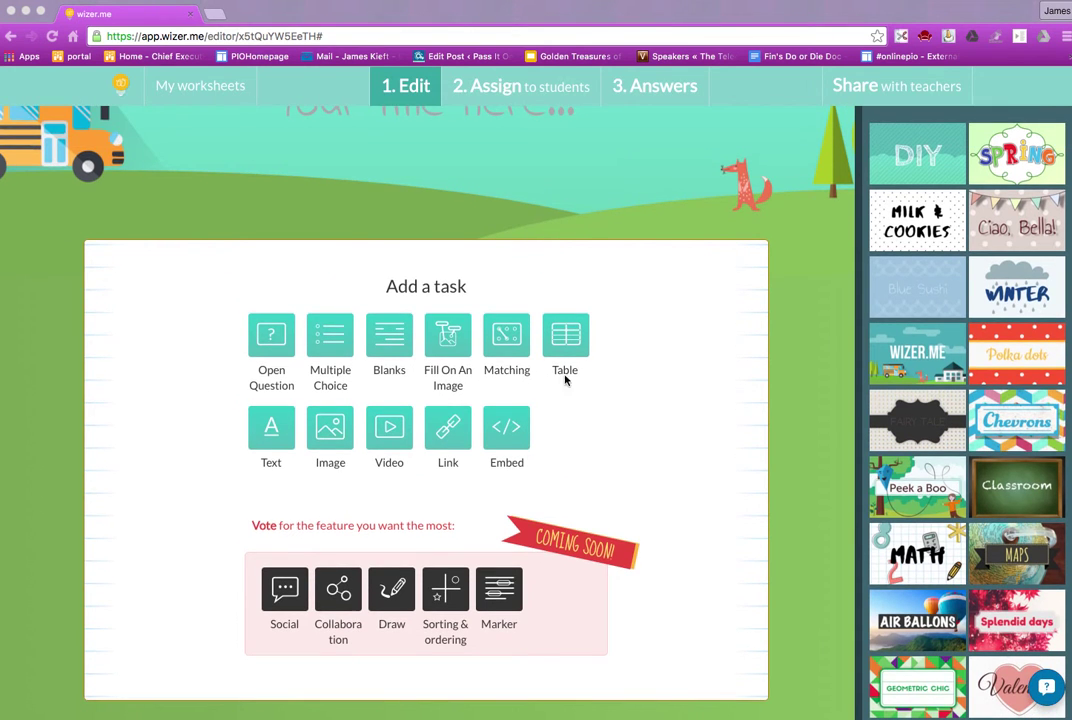
scroll(593, 377, up, 3)
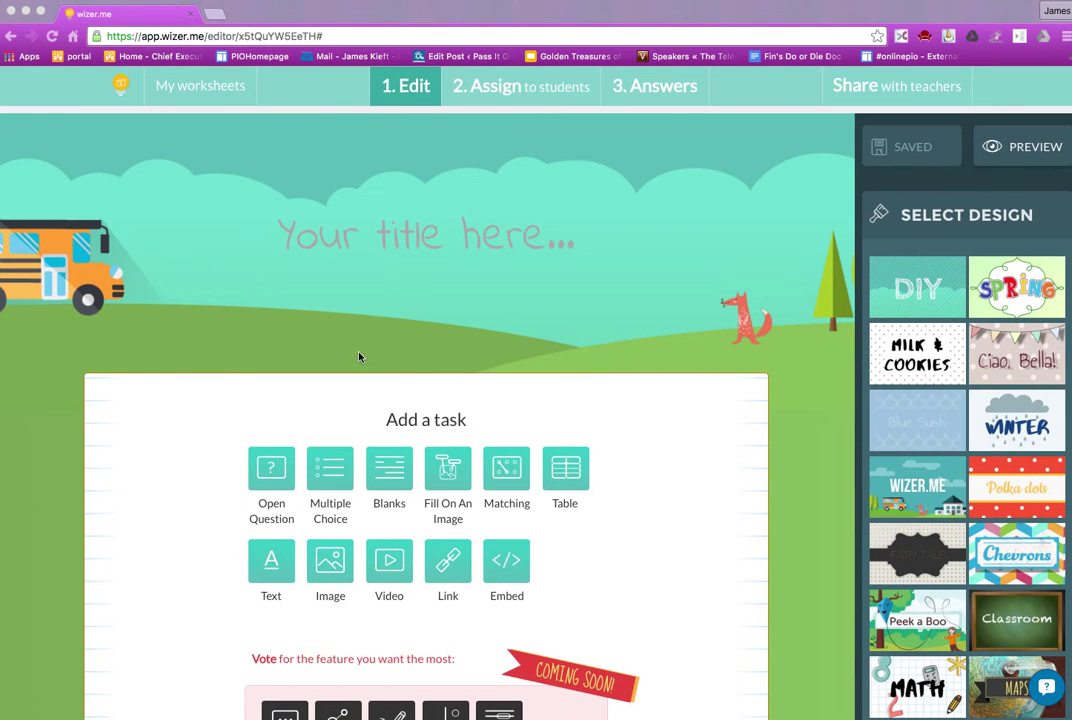
click(339, 240)
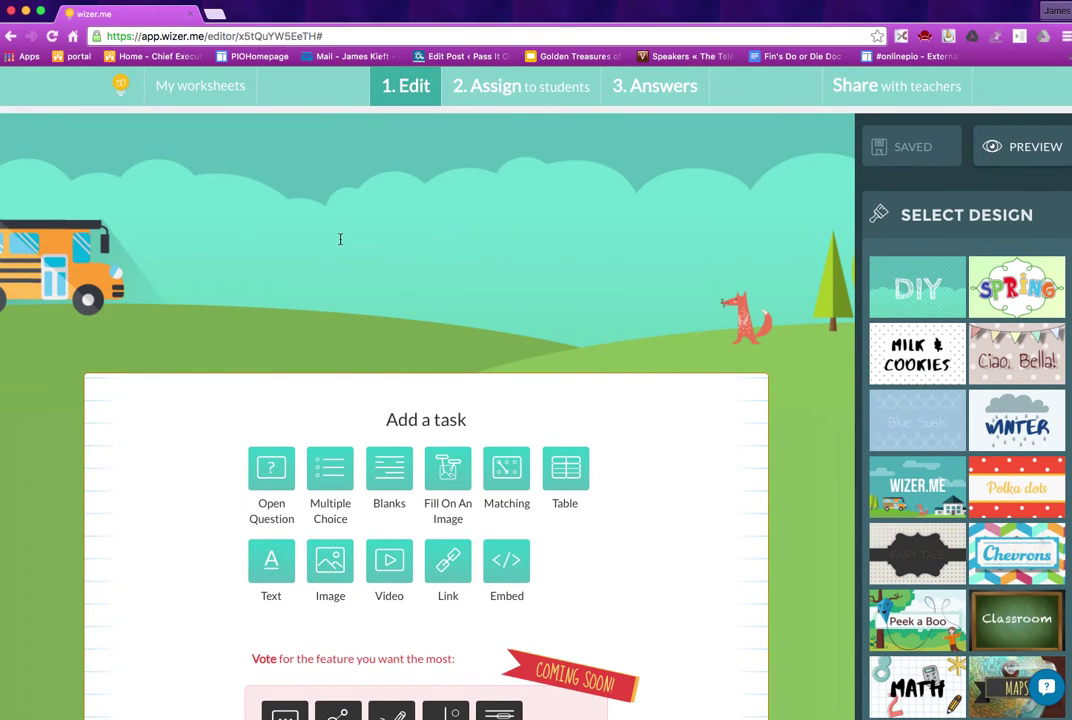
text(James )
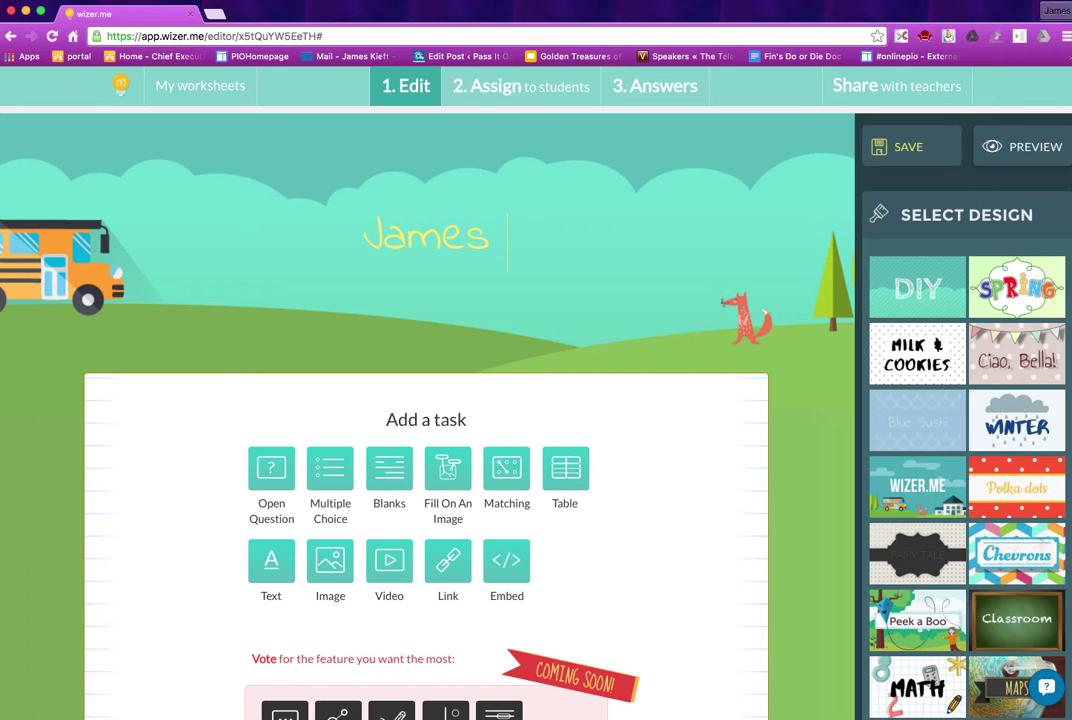
text(Photoso)
key(BackSpace)
key(BackSpace)
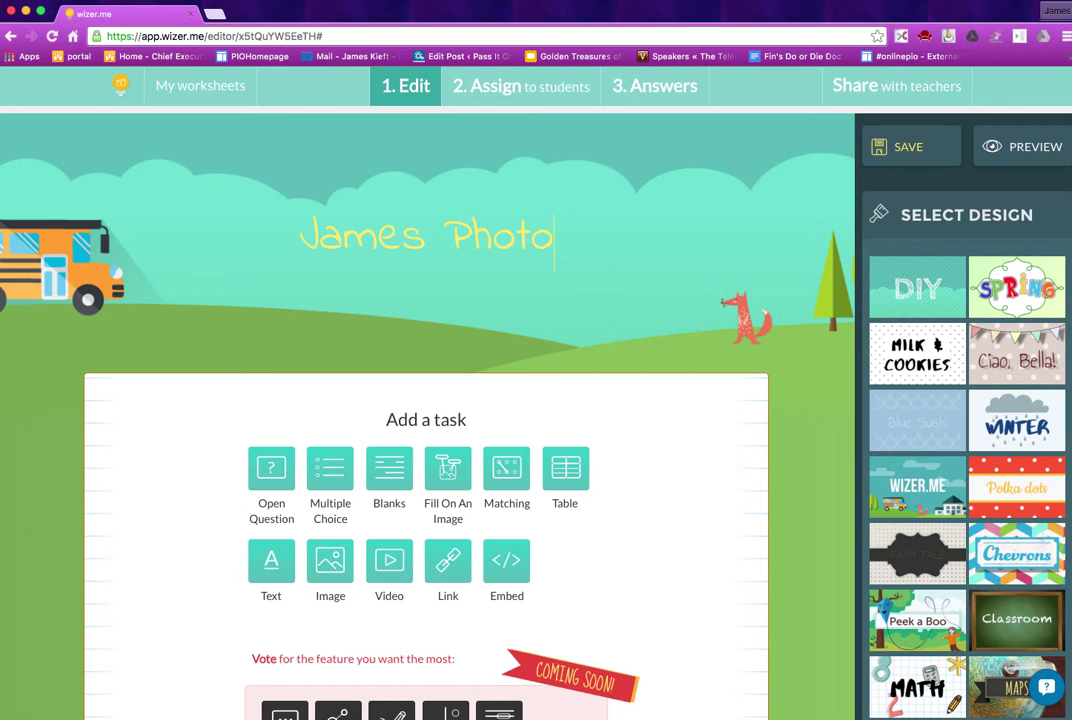
text(shop)
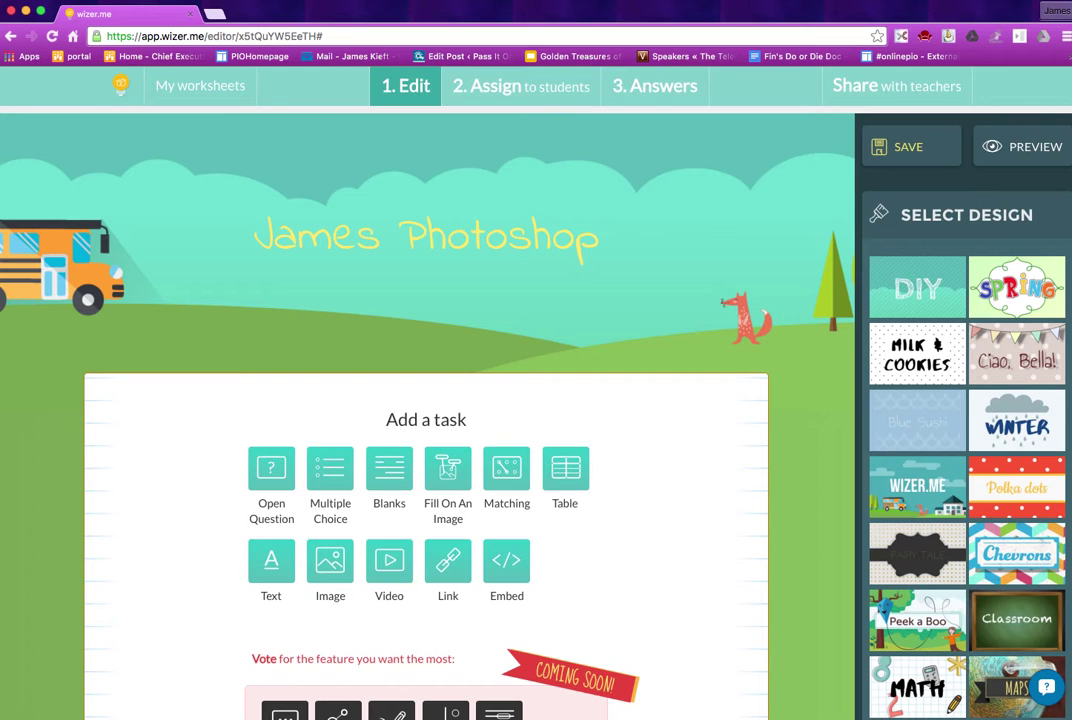
text( tips)
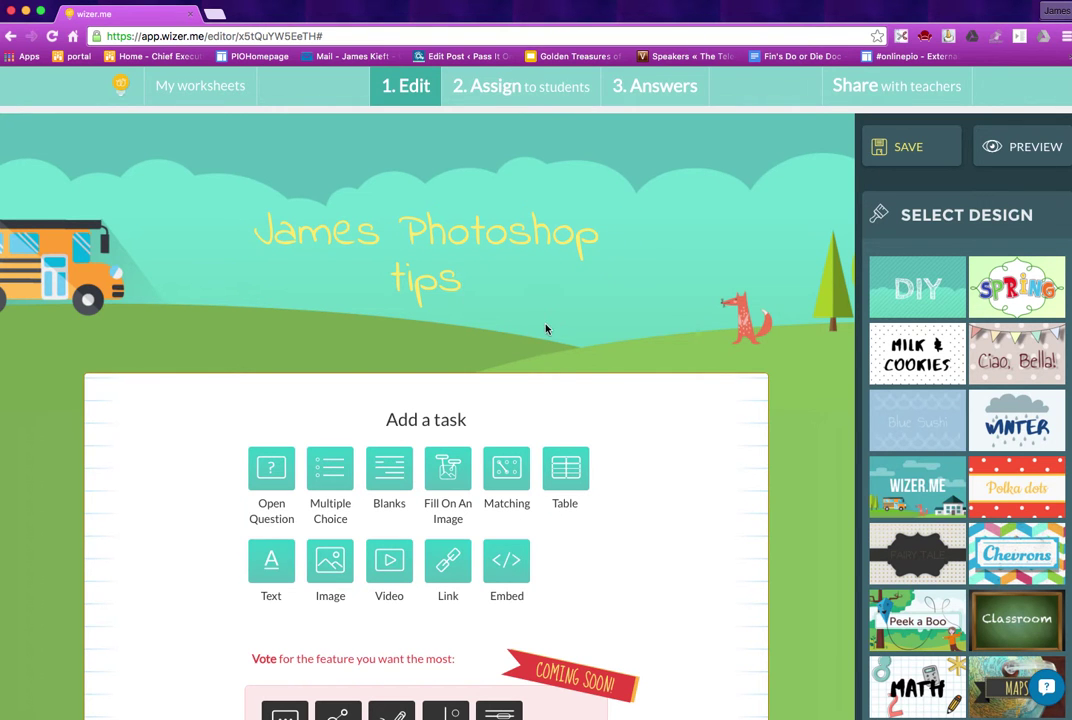
scroll(1012, 318, down, 1)
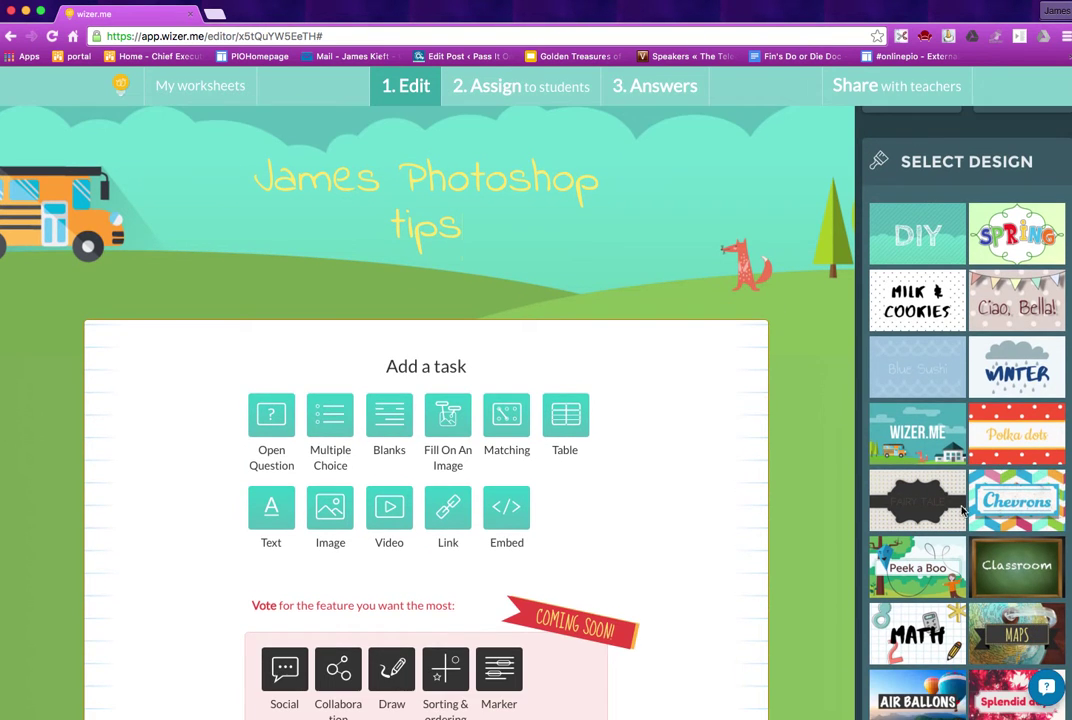
scroll(982, 332, down, 2)
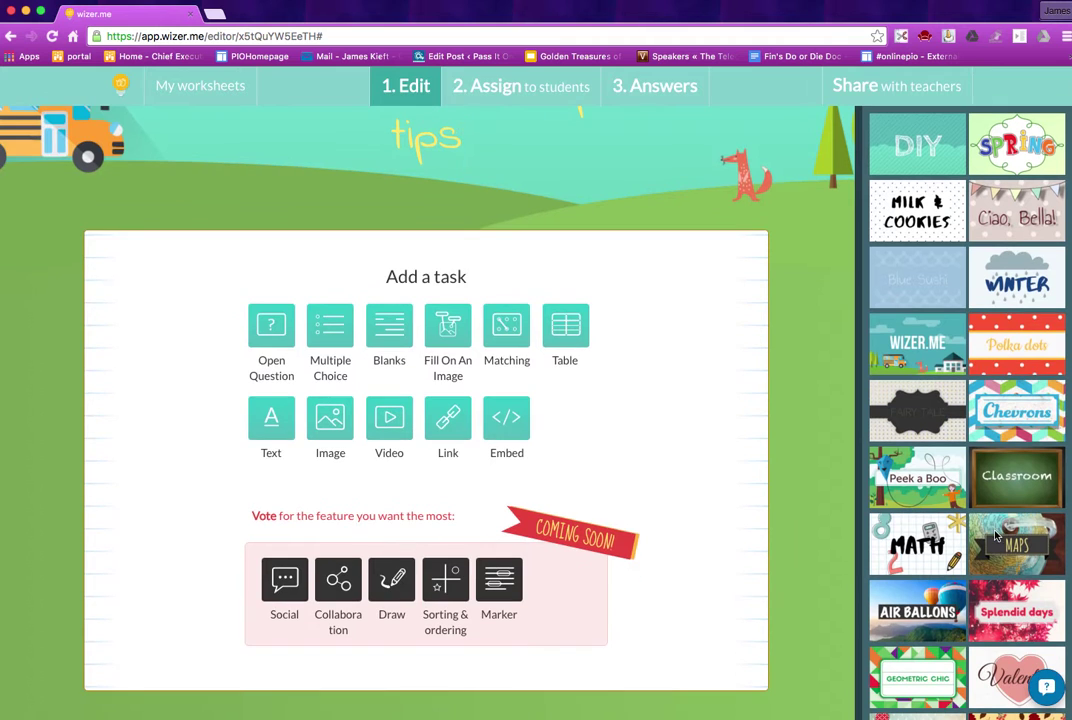
Step: Add an open question 'Name a tool for making a selection', correcting the misspelled word
click(270, 339)
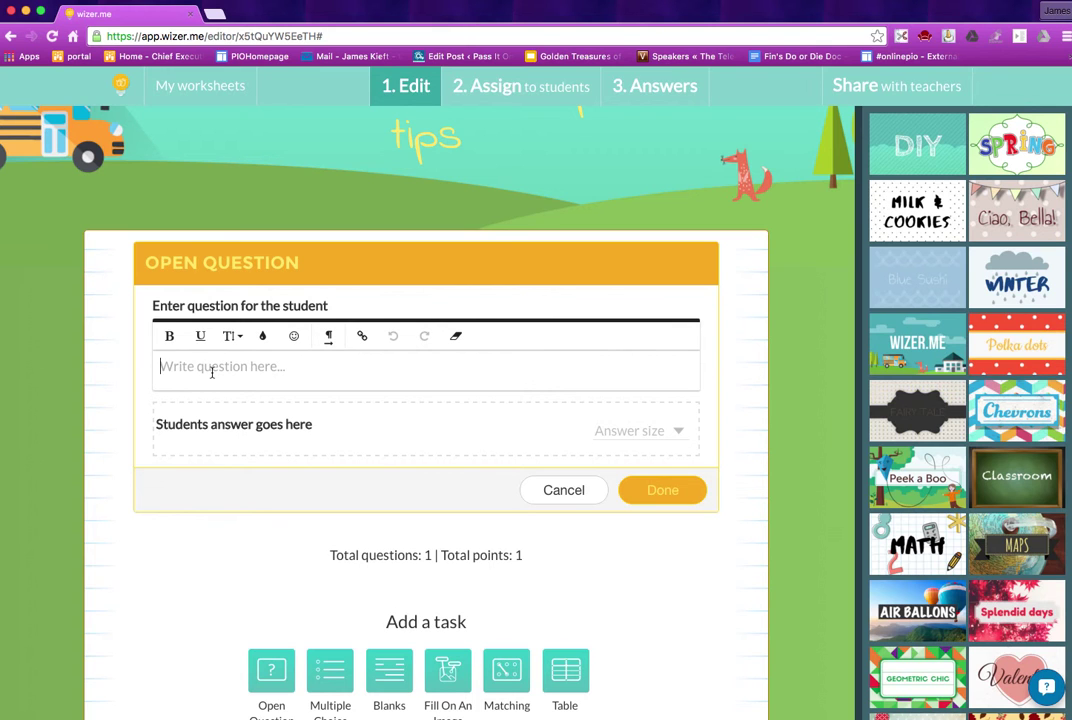
text(Name a )
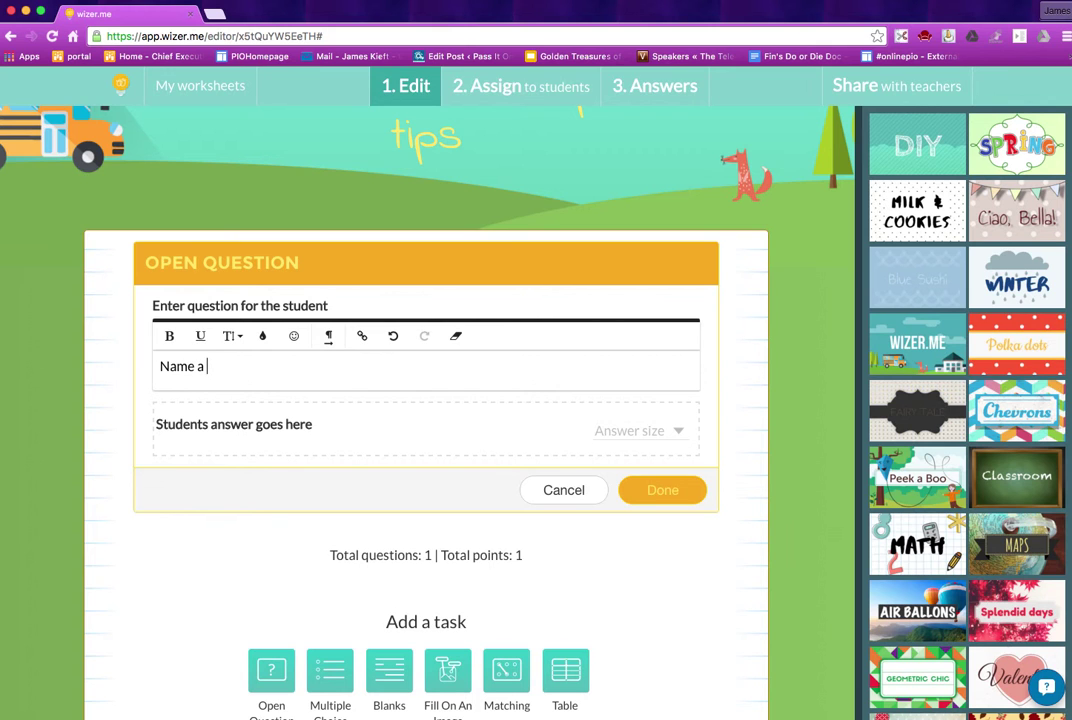
text(tool for making a selction)
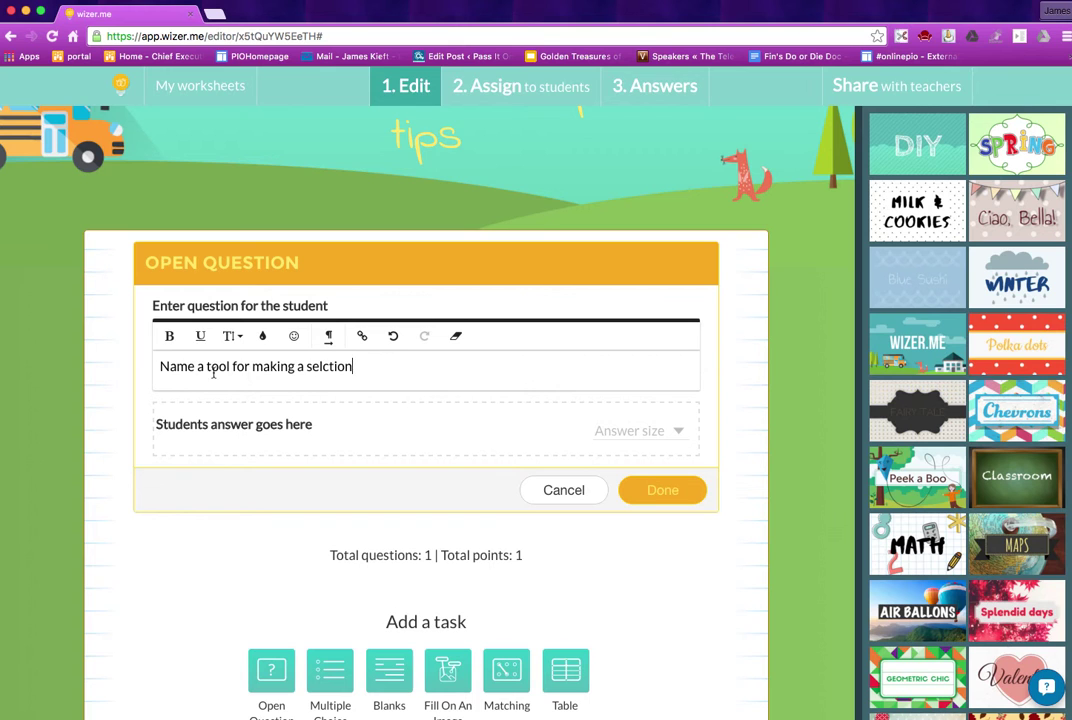
click(322, 368)
text(w)
key(BackSpace)
text(e)
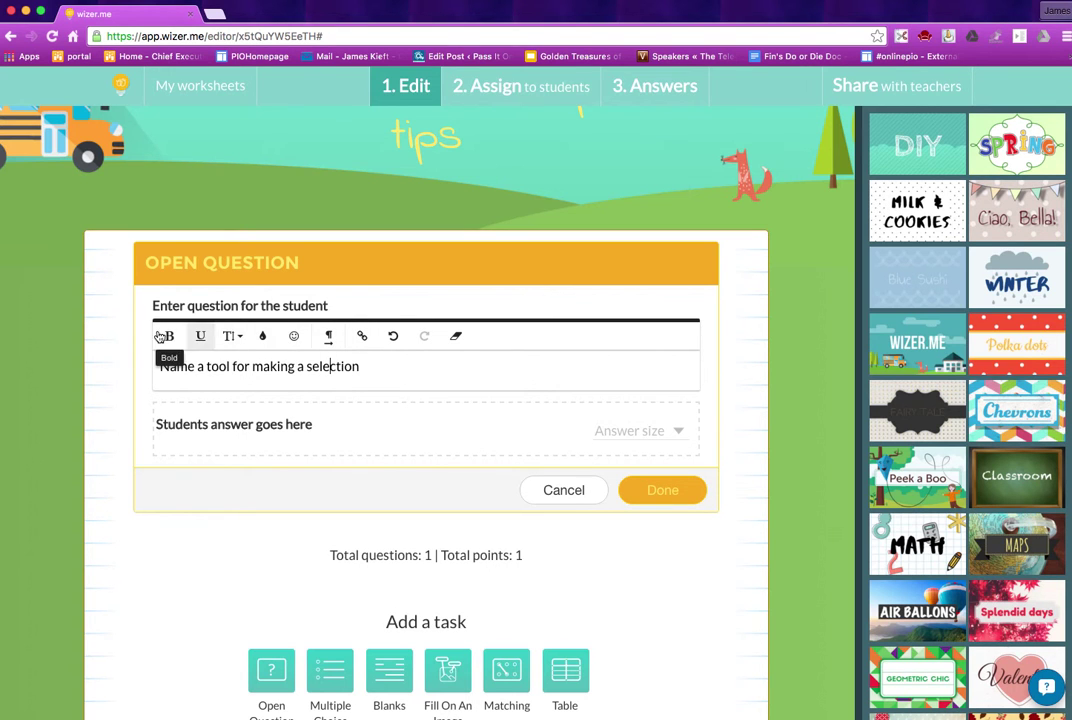
click(668, 492)
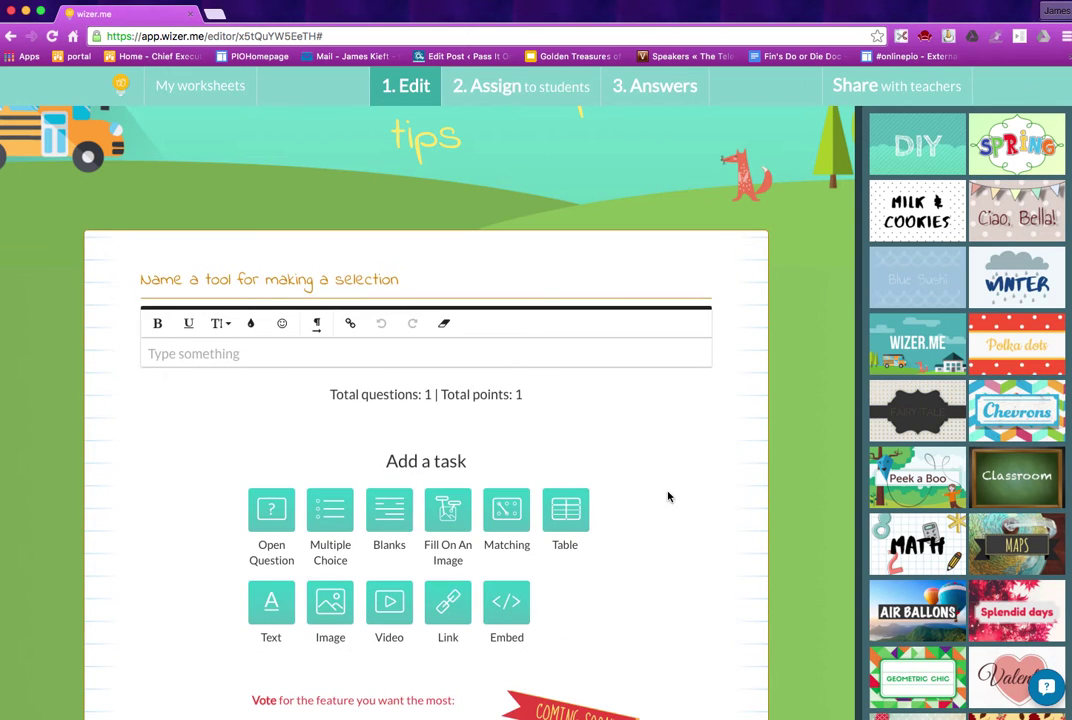
scroll(682, 526, down, 2)
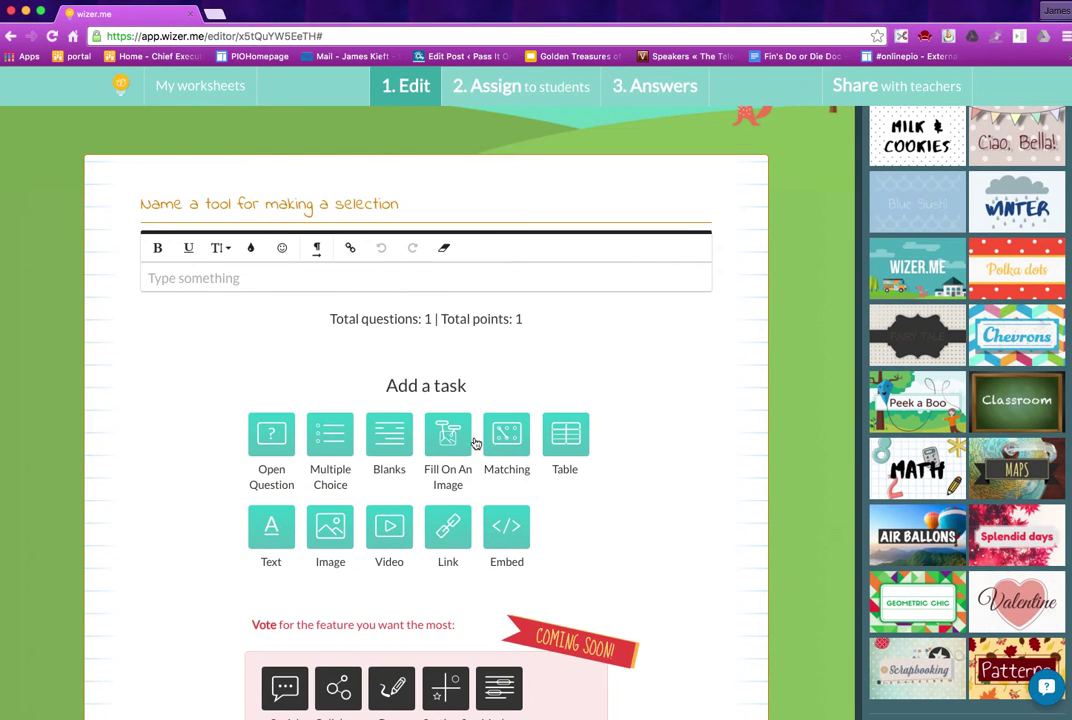
click(319, 426)
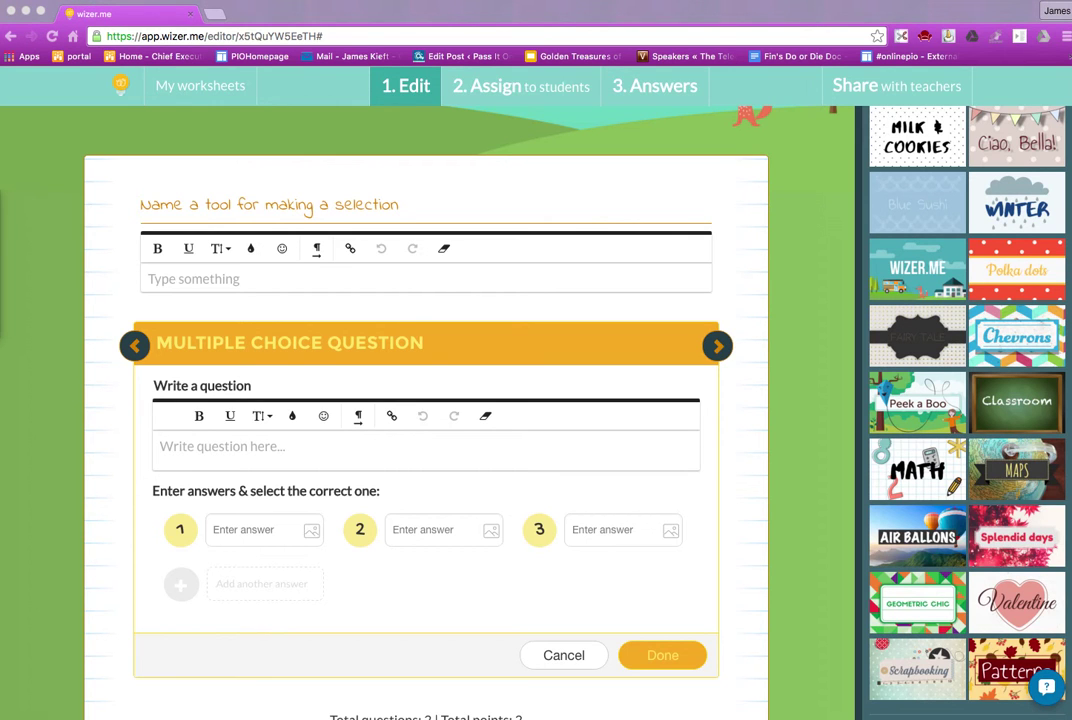
Step: Enter the question 'Which of these is not a selection tool?' with answers Pippet, Lasso and Magic wand
click(169, 447)
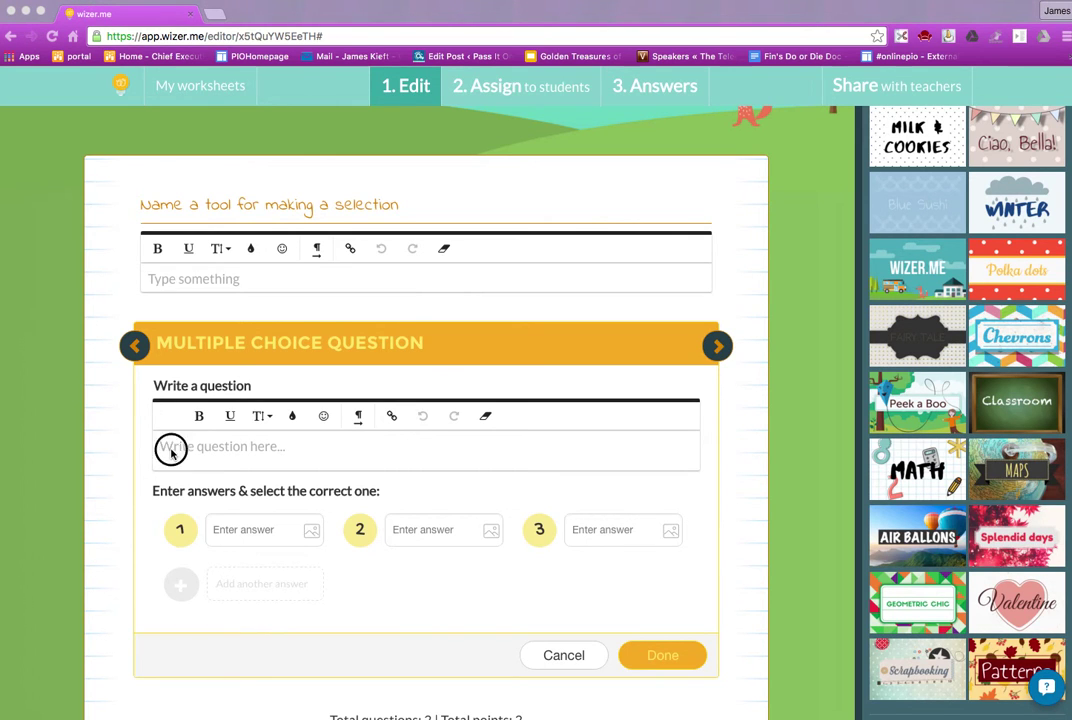
text(which of these is not a selection tool?)
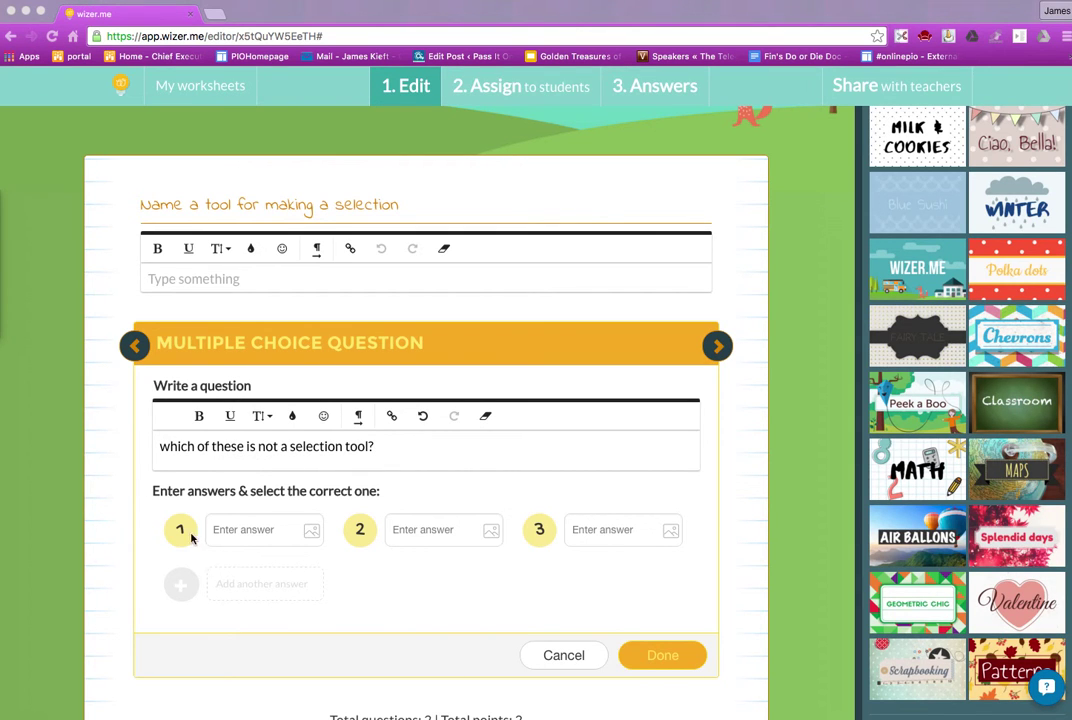
click(226, 530)
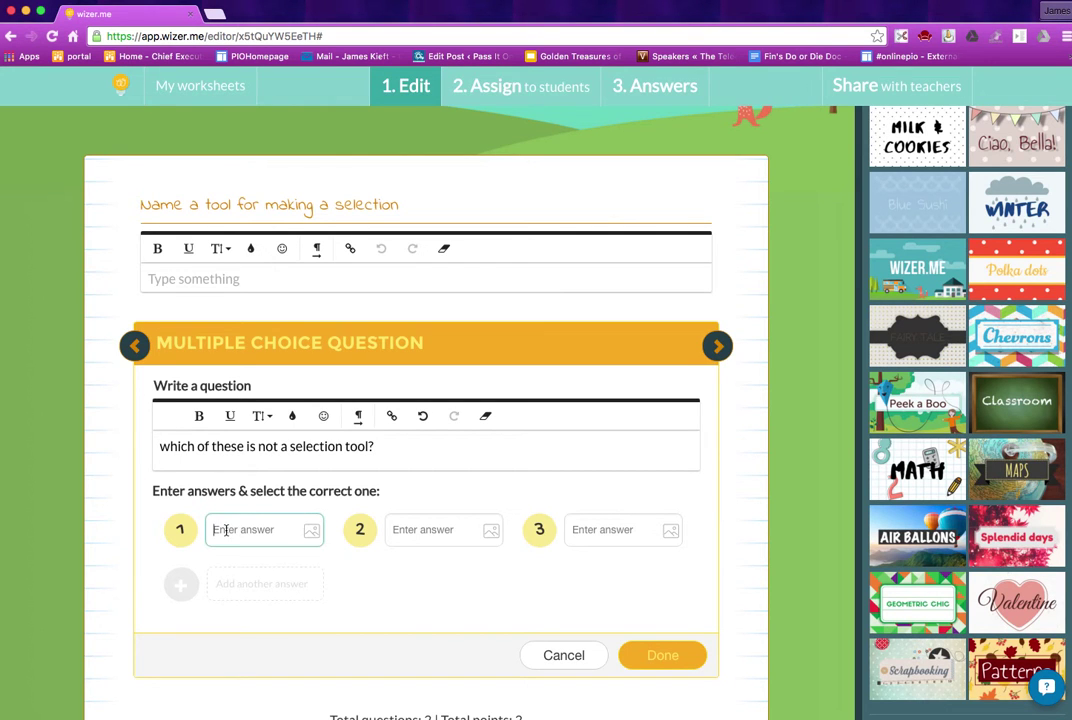
text(Pippet)
key(super+Tab)
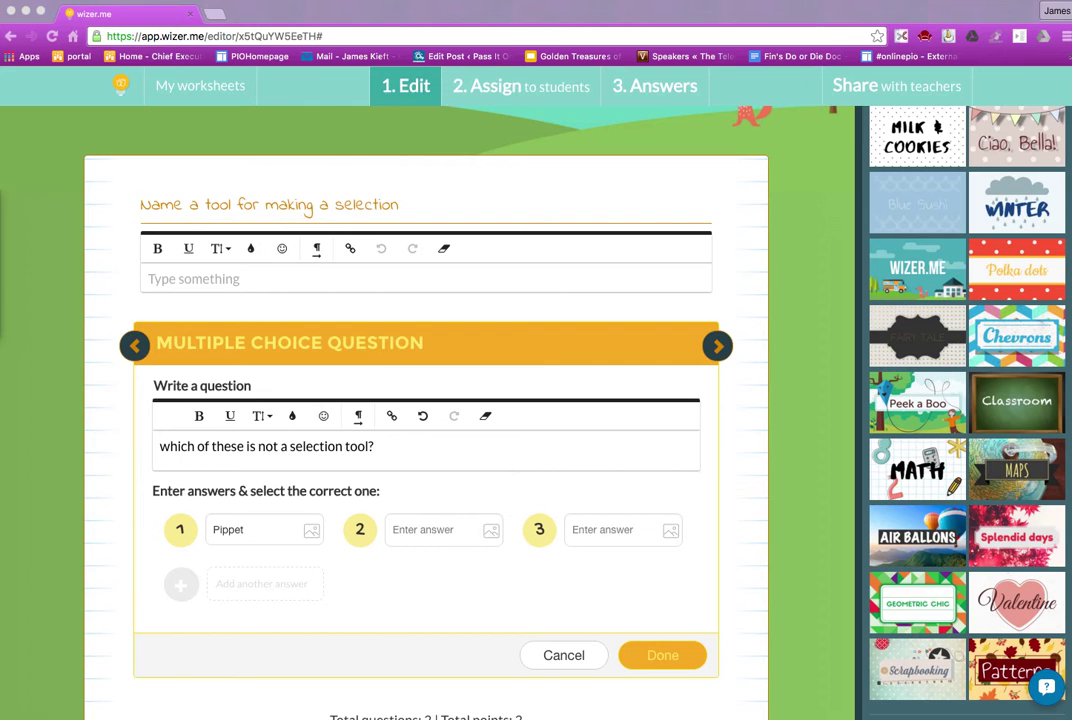
click(412, 530)
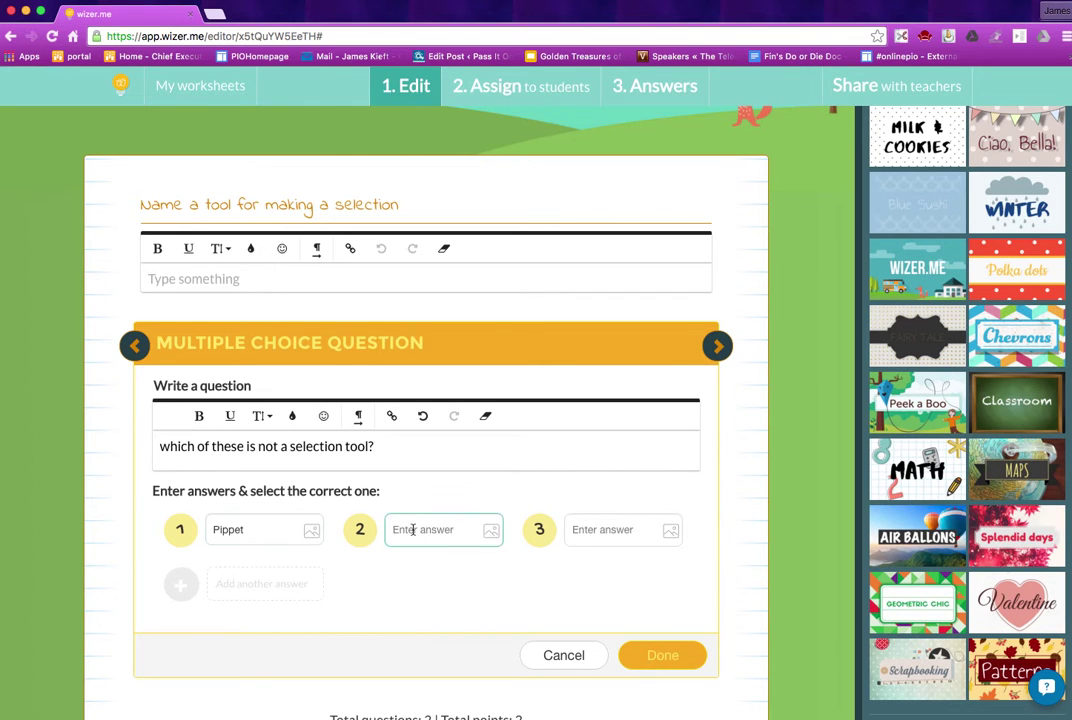
text(Lasso)
key(super+Tab)
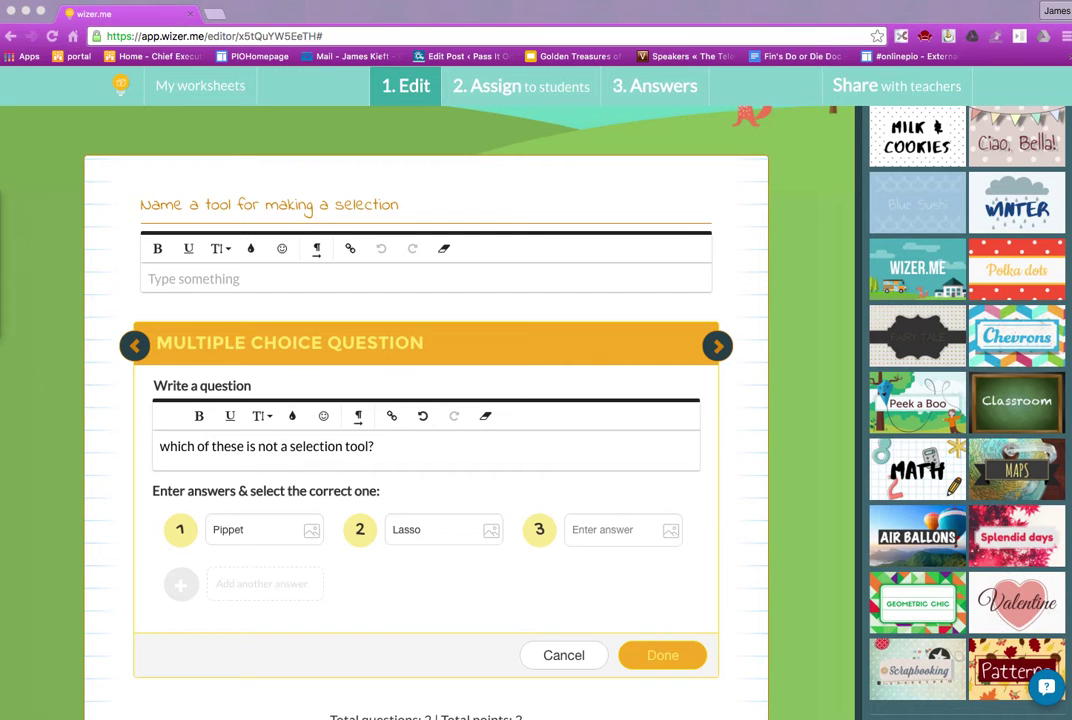
click(580, 530)
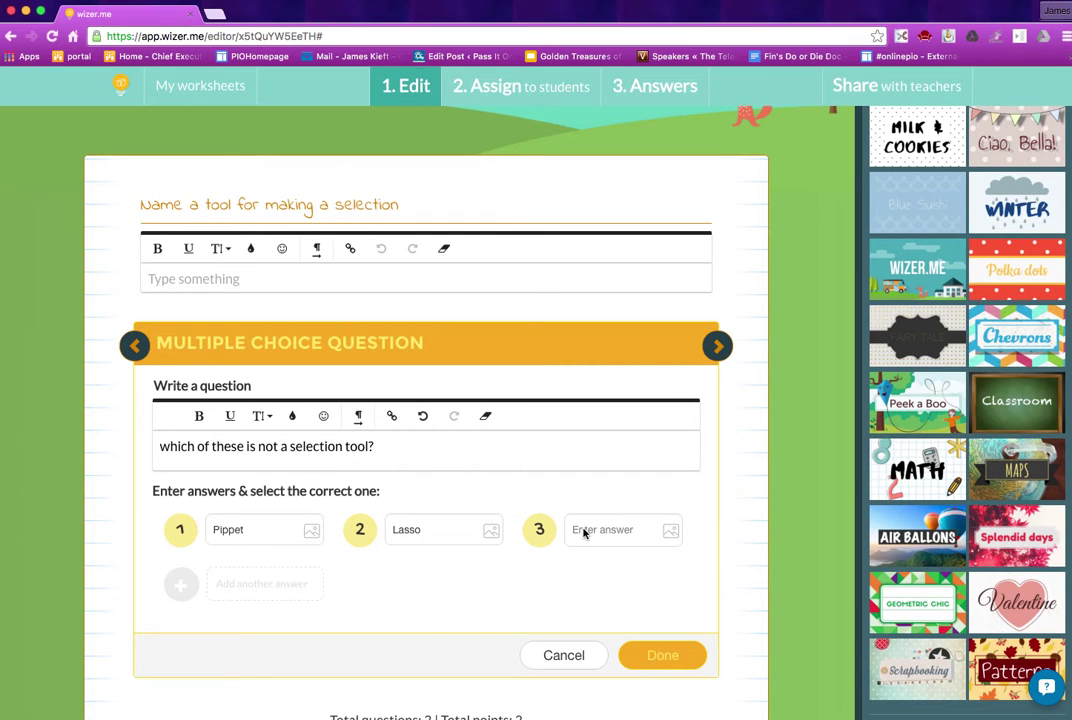
text(Magic wand)
key(Return)
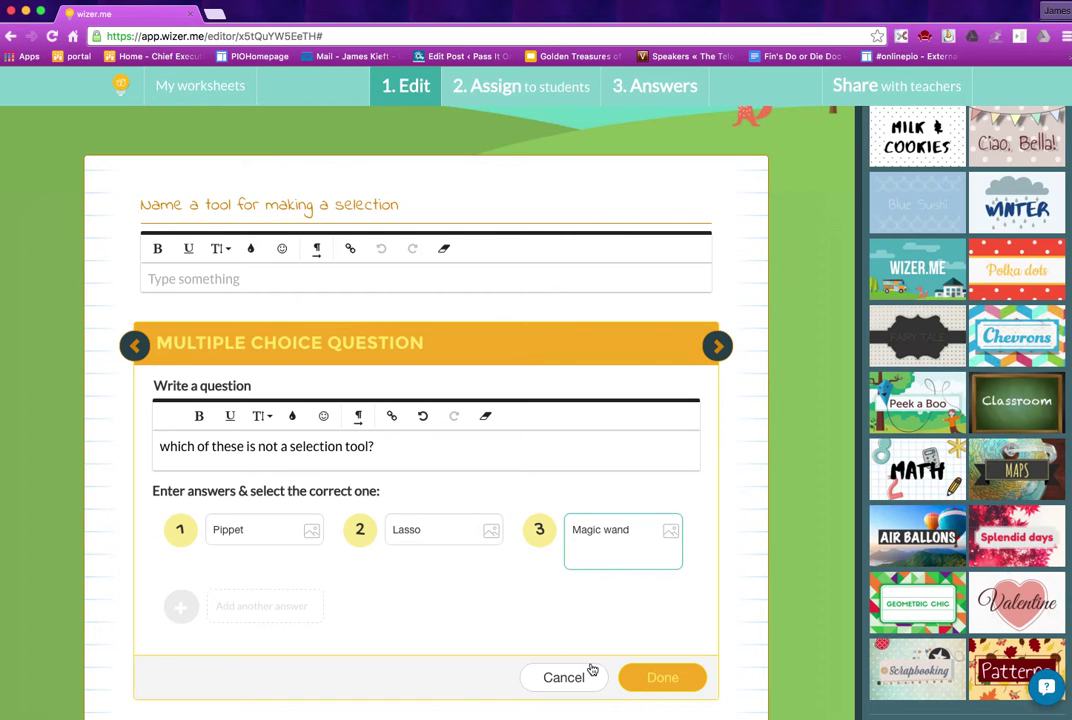
Step: Remove the empty fourth answer, mark Pippet as correct, and save the question
click(161, 446)
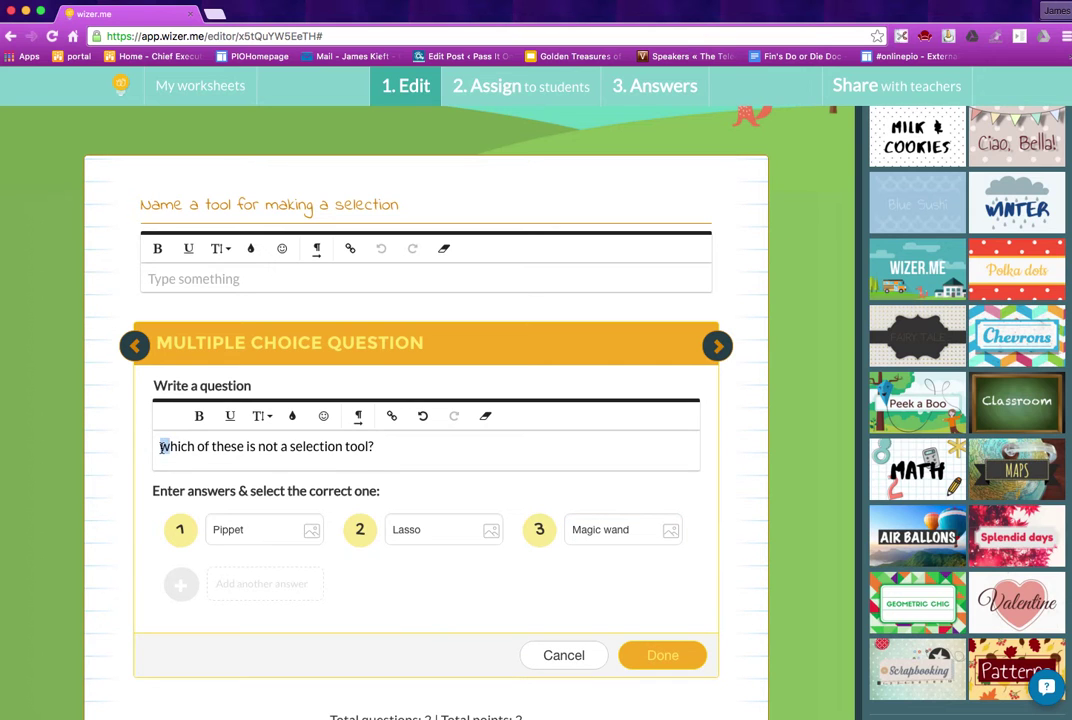
click(668, 656)
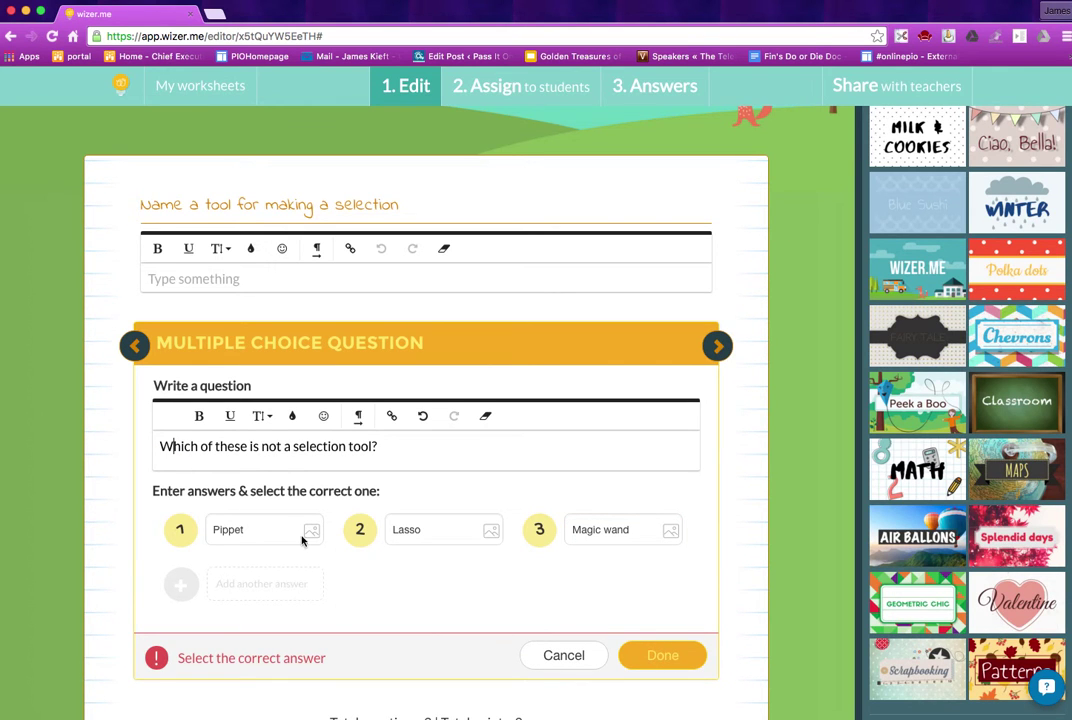
click(216, 580)
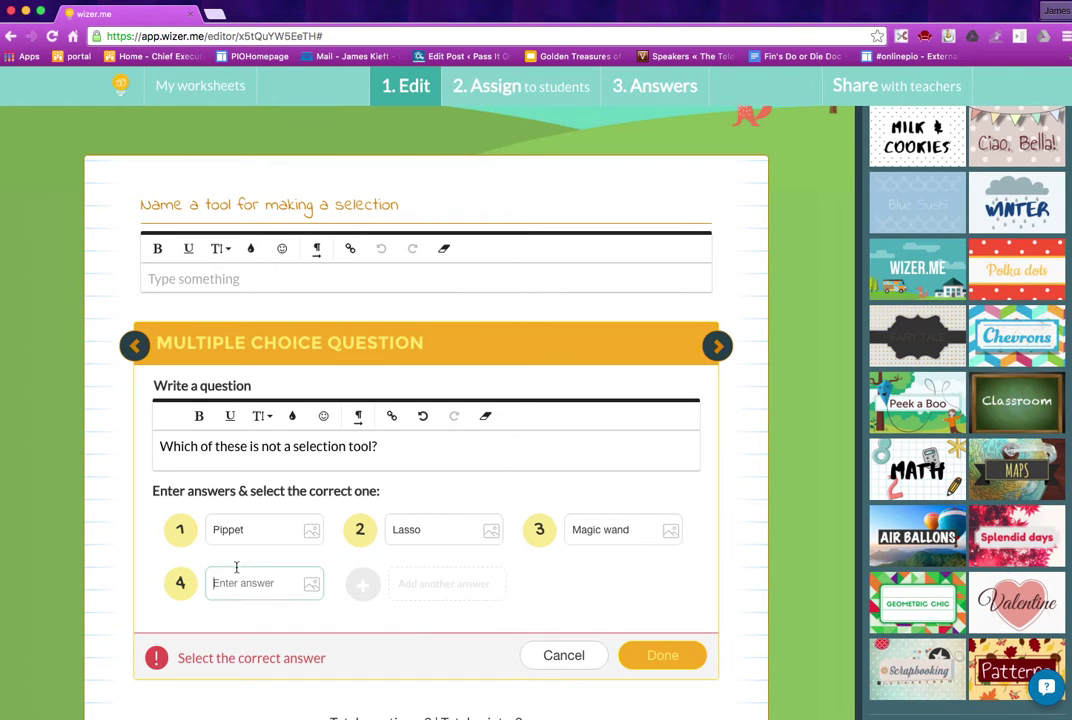
click(311, 533)
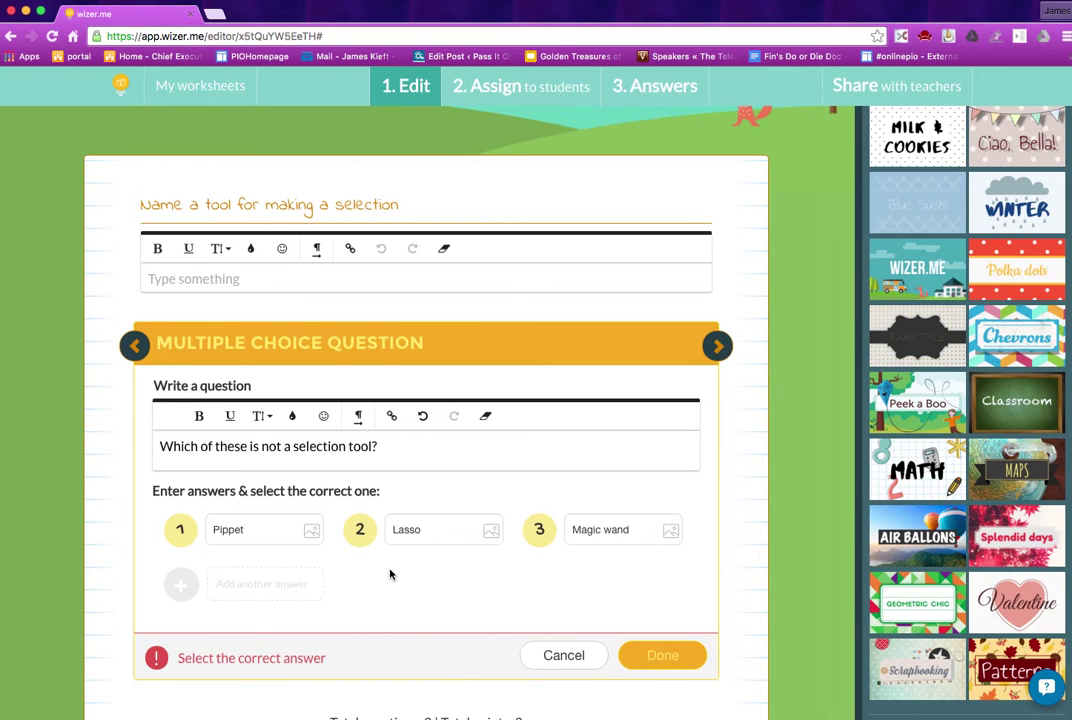
click(181, 533)
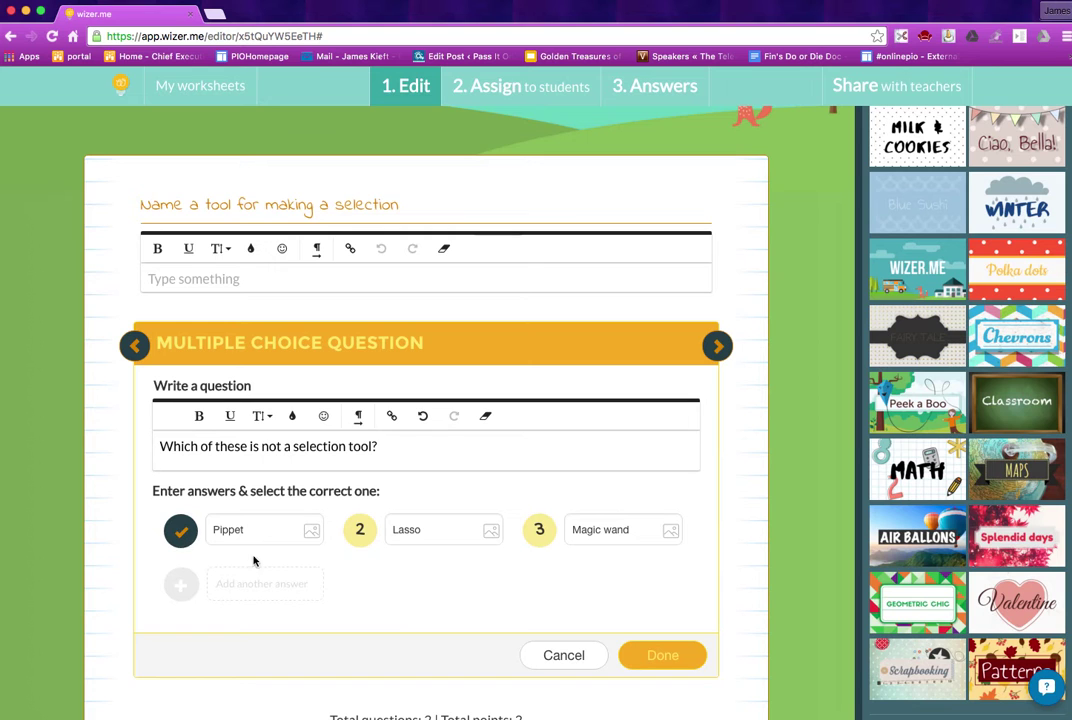
click(676, 658)
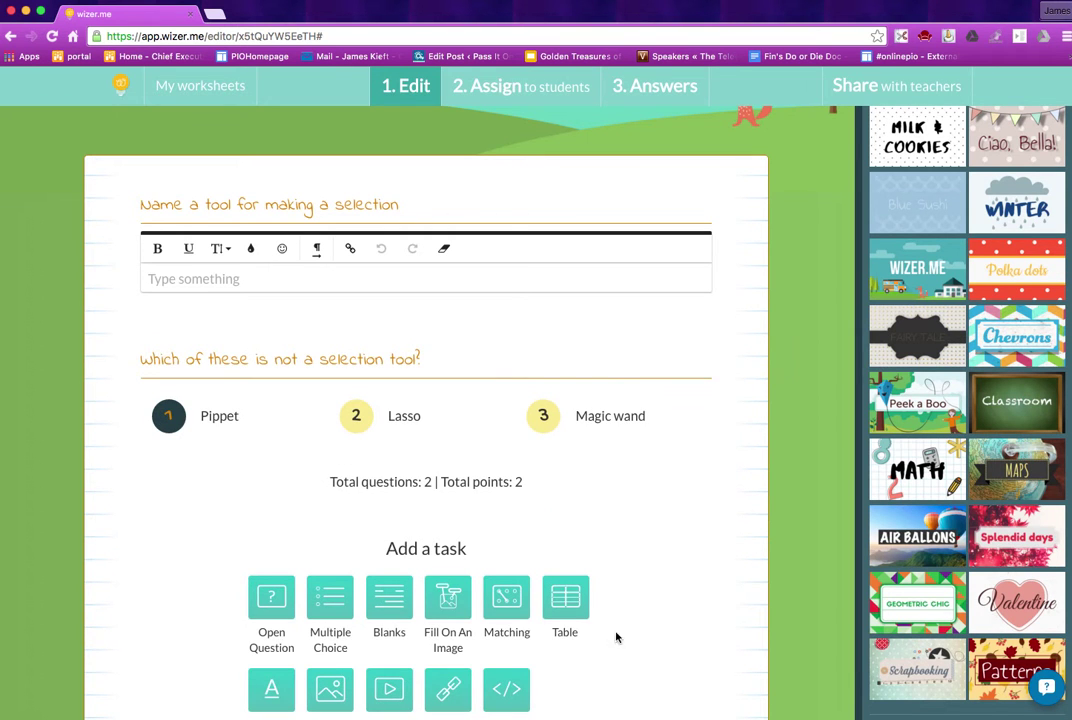
scroll(637, 550, down, 2)
scroll(637, 548, down, 2)
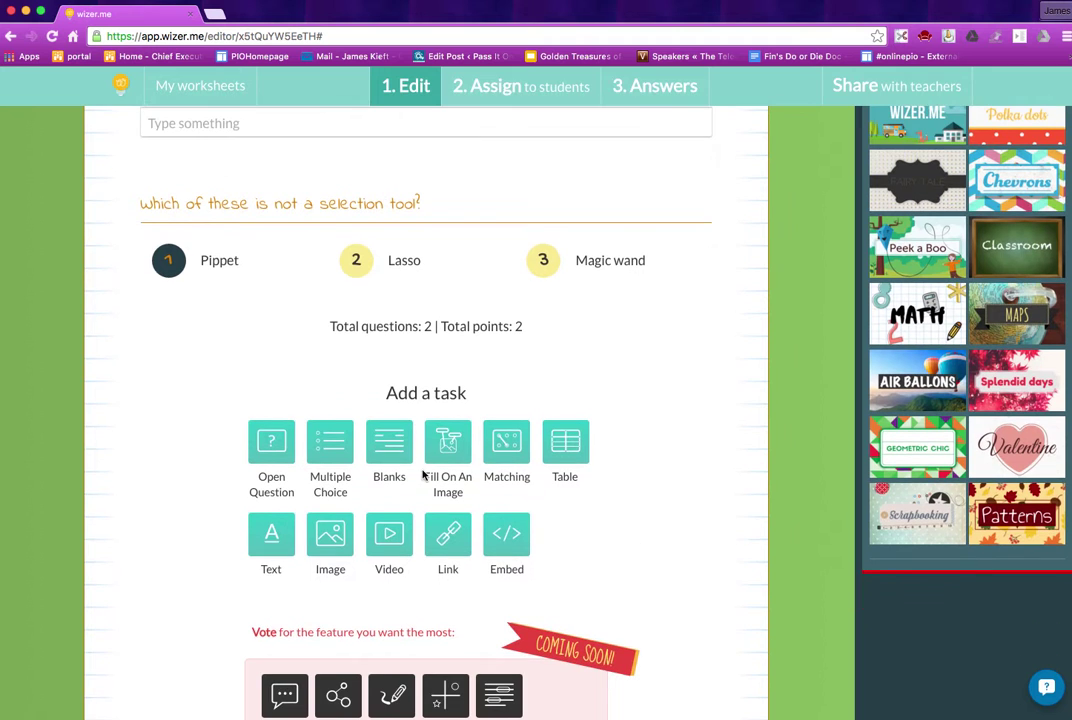
Step: Add a matching task instructing 'Match the pairs' with a first pair Apple–pear
click(500, 441)
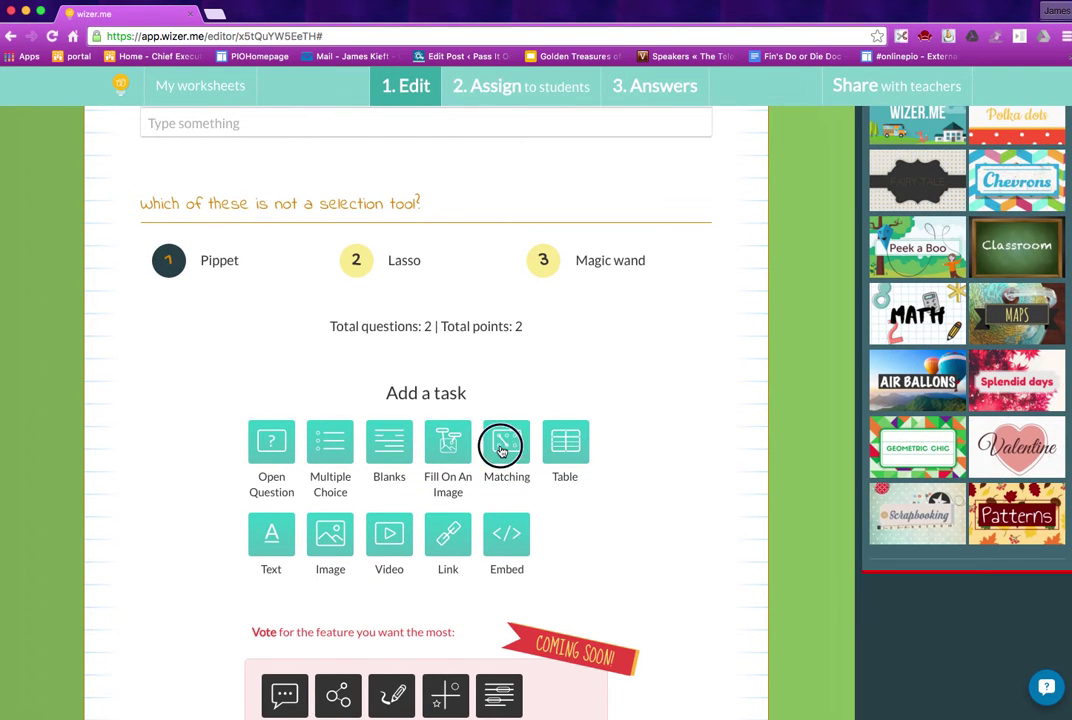
click(196, 416)
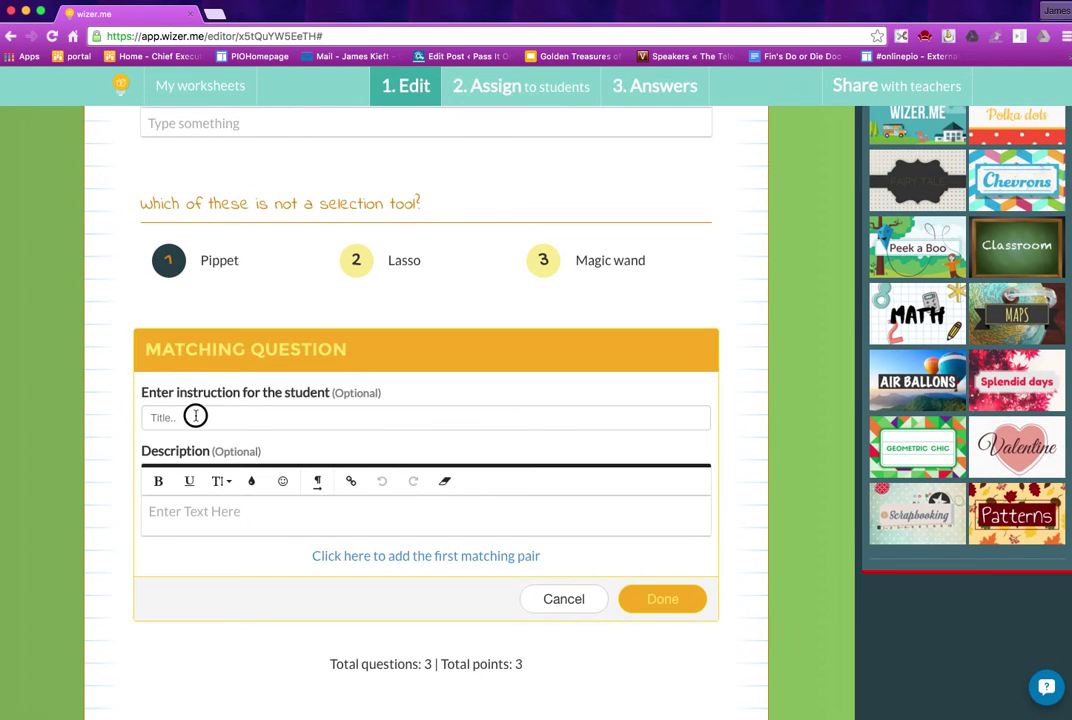
text(Match)
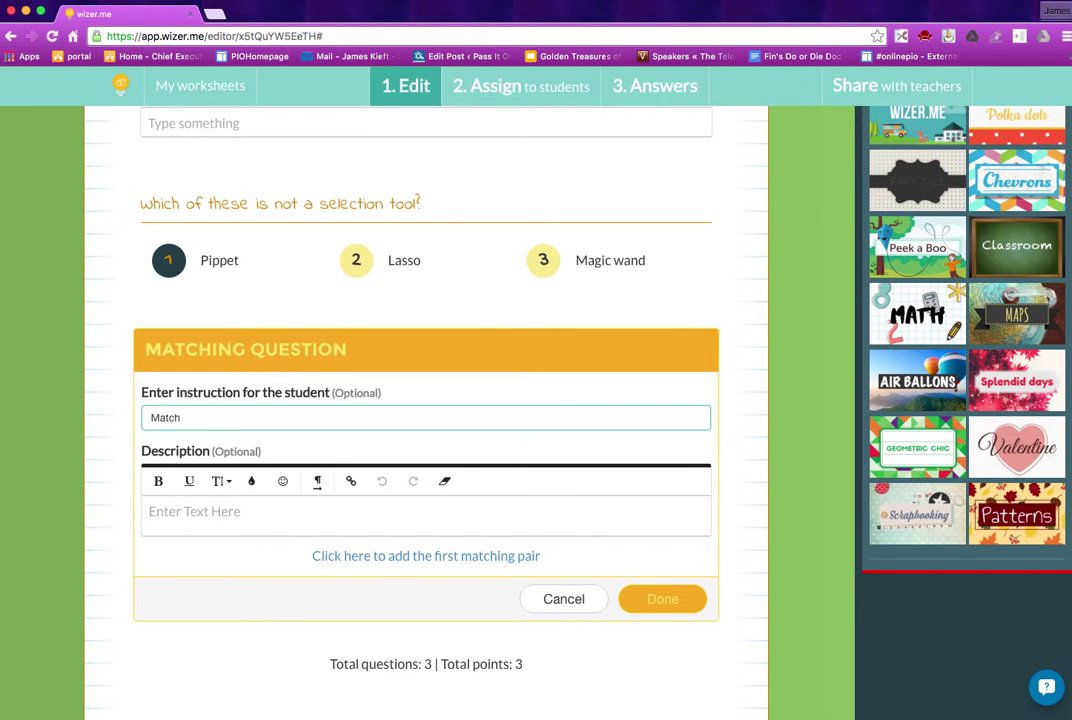
text( the pairs)
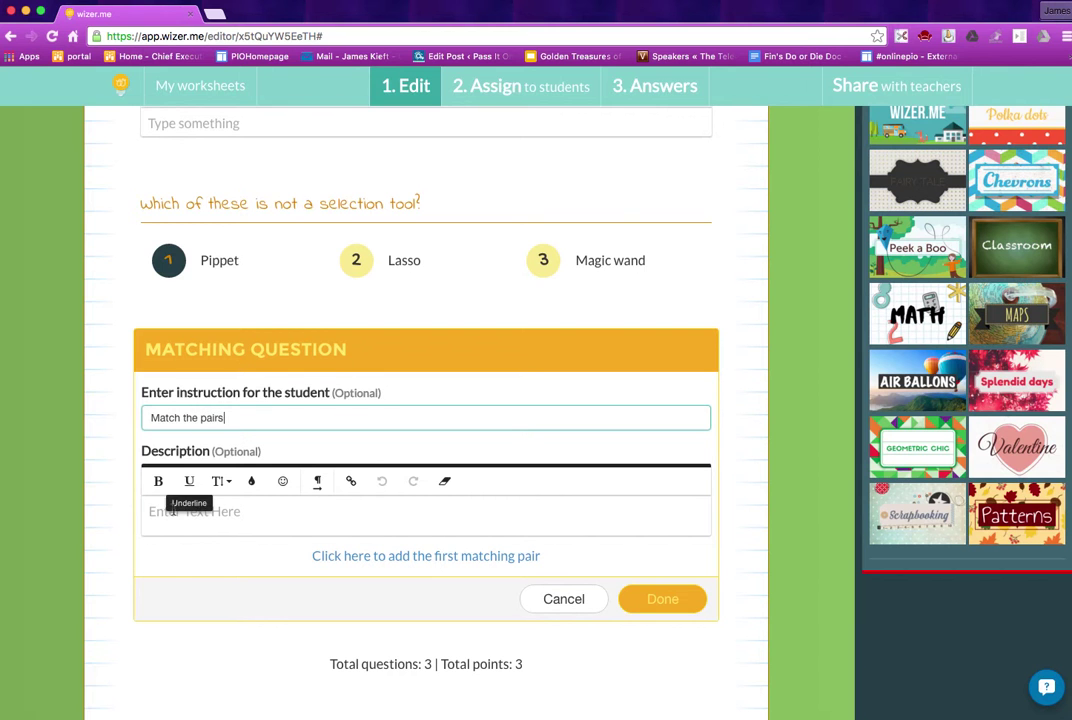
click(332, 560)
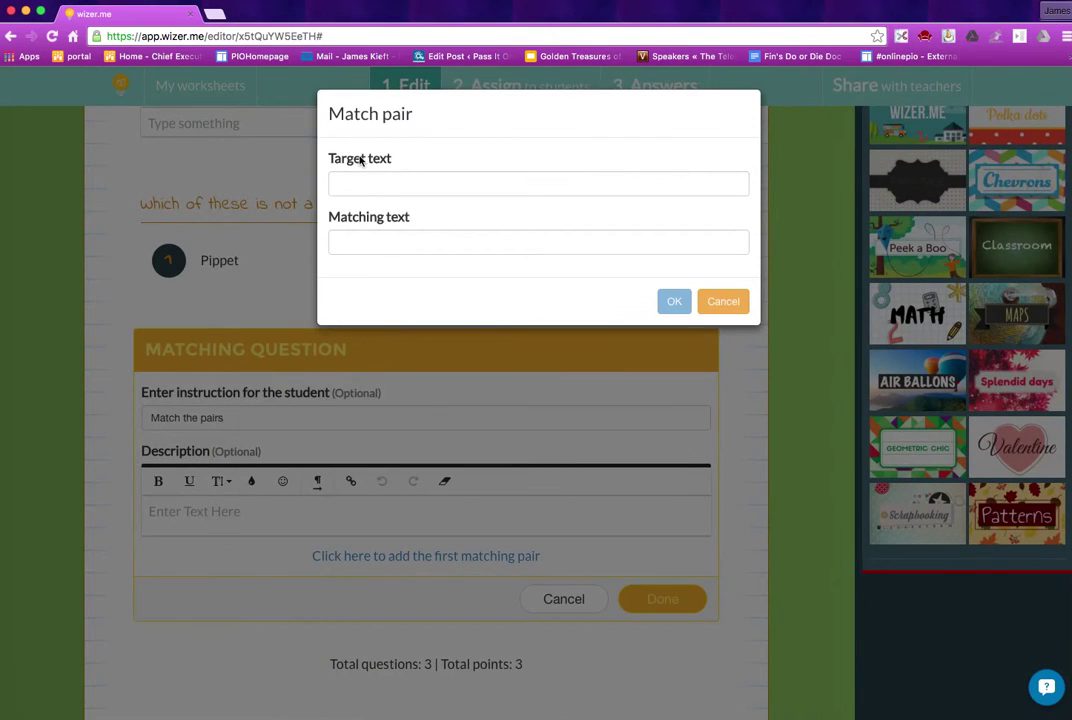
click(341, 182)
text(Apple)
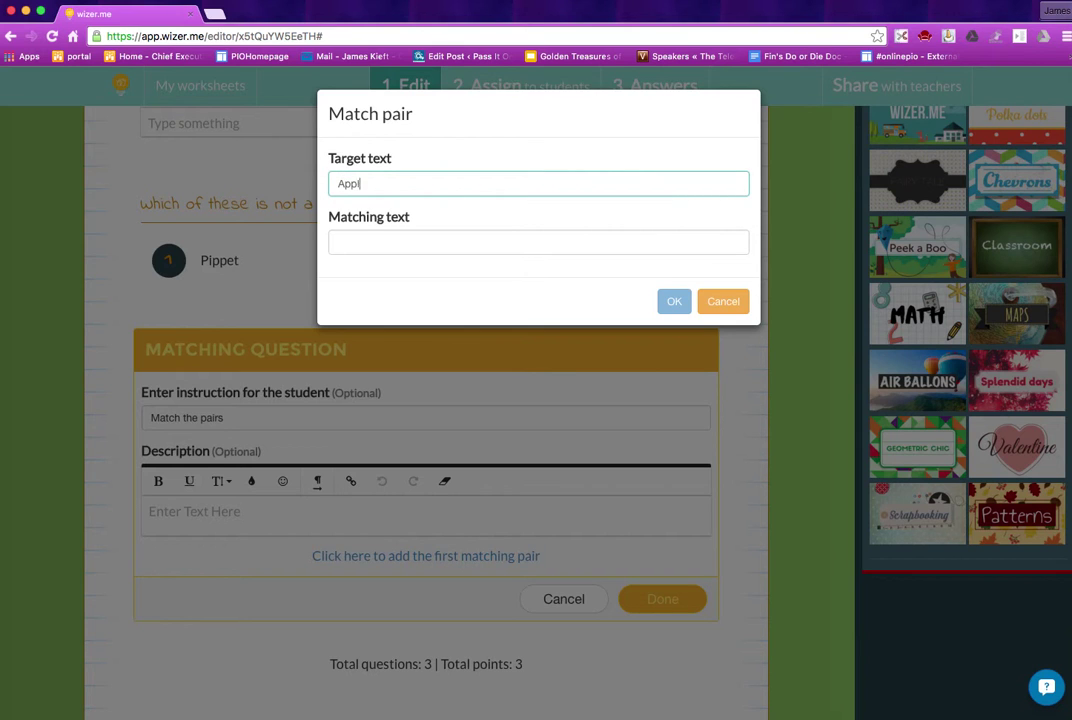
click(345, 240)
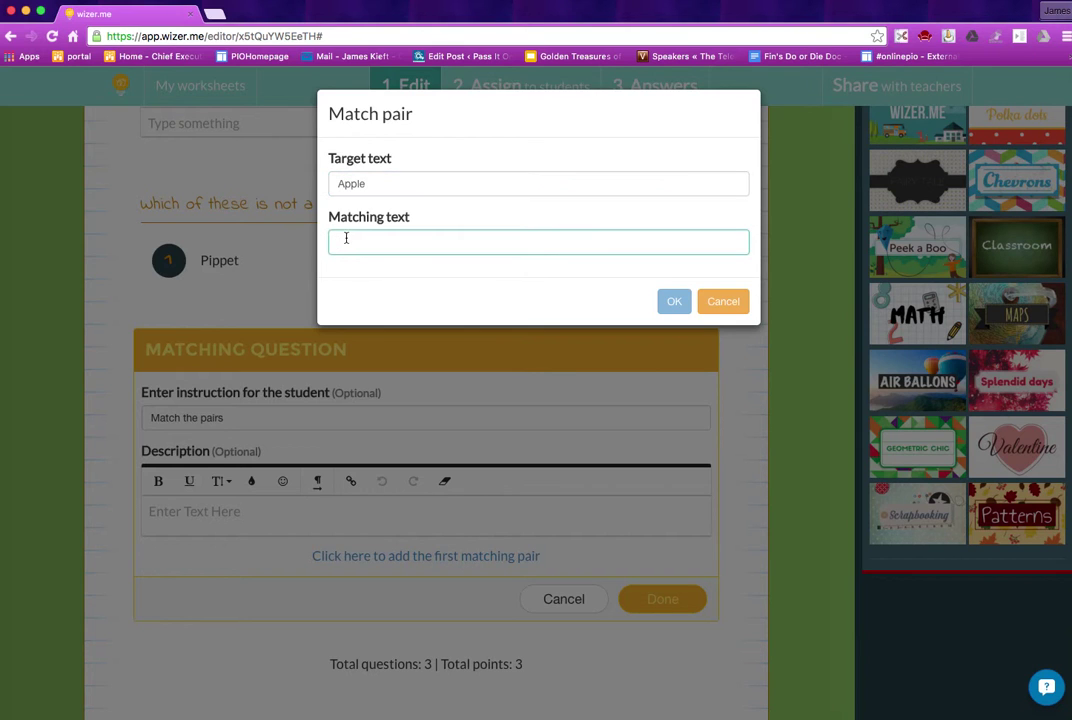
text(pa)
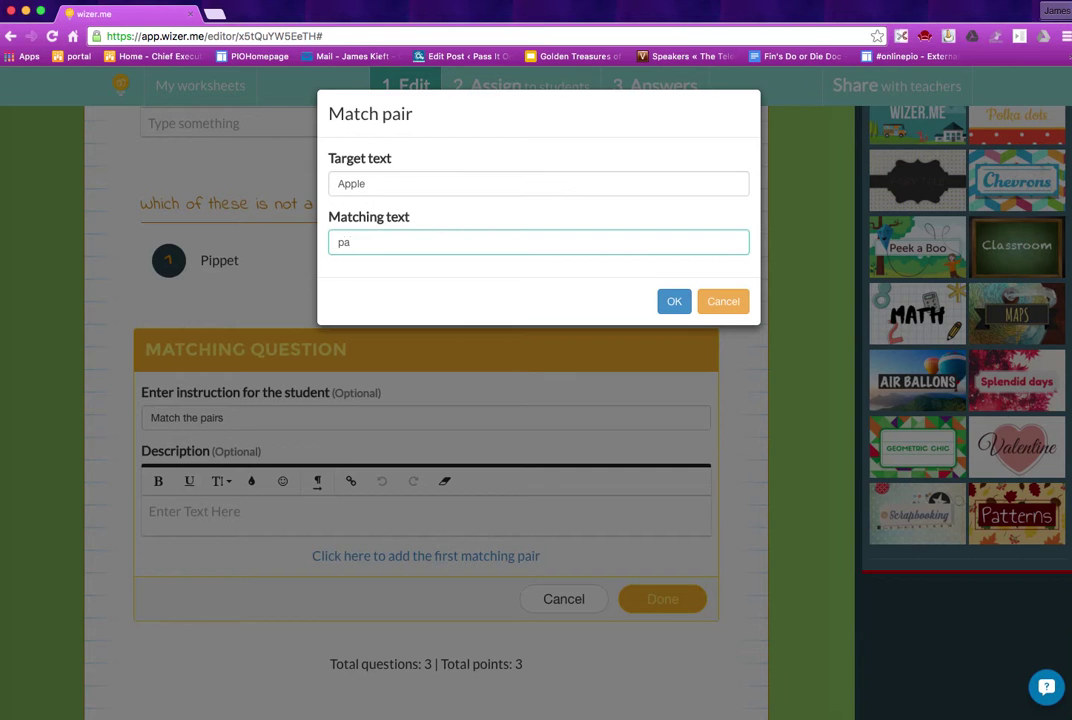
text(ear)
click(675, 300)
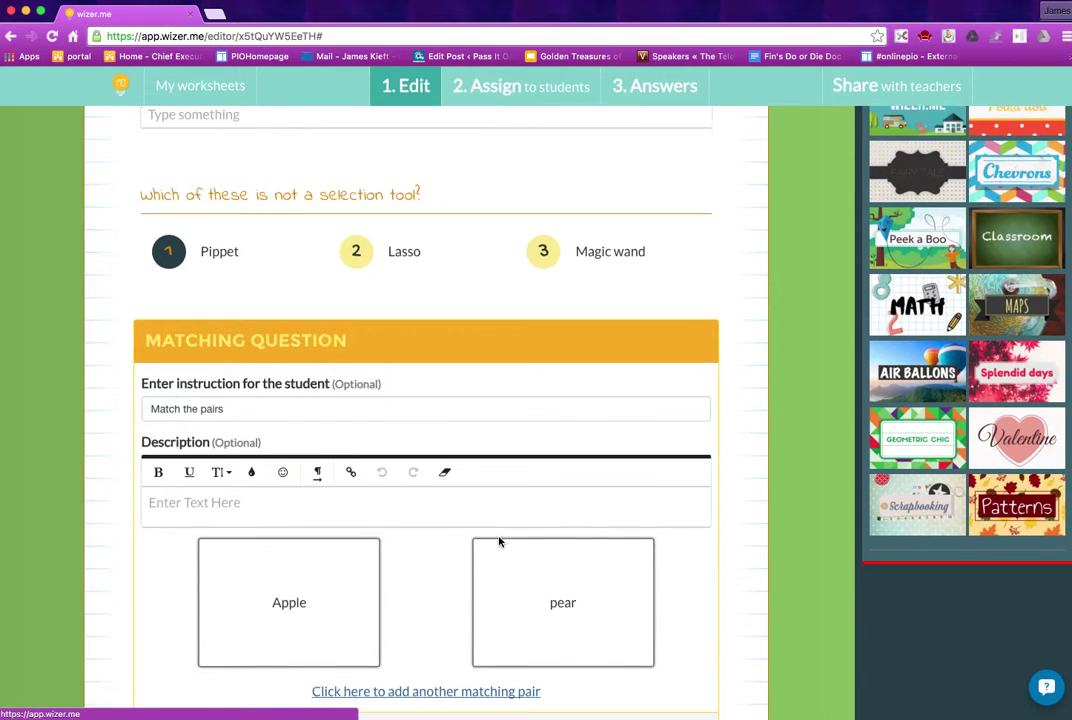
Step: Add the second pair Lemon–Orange and save the matching task
scroll(500, 541, down, 4)
click(462, 517)
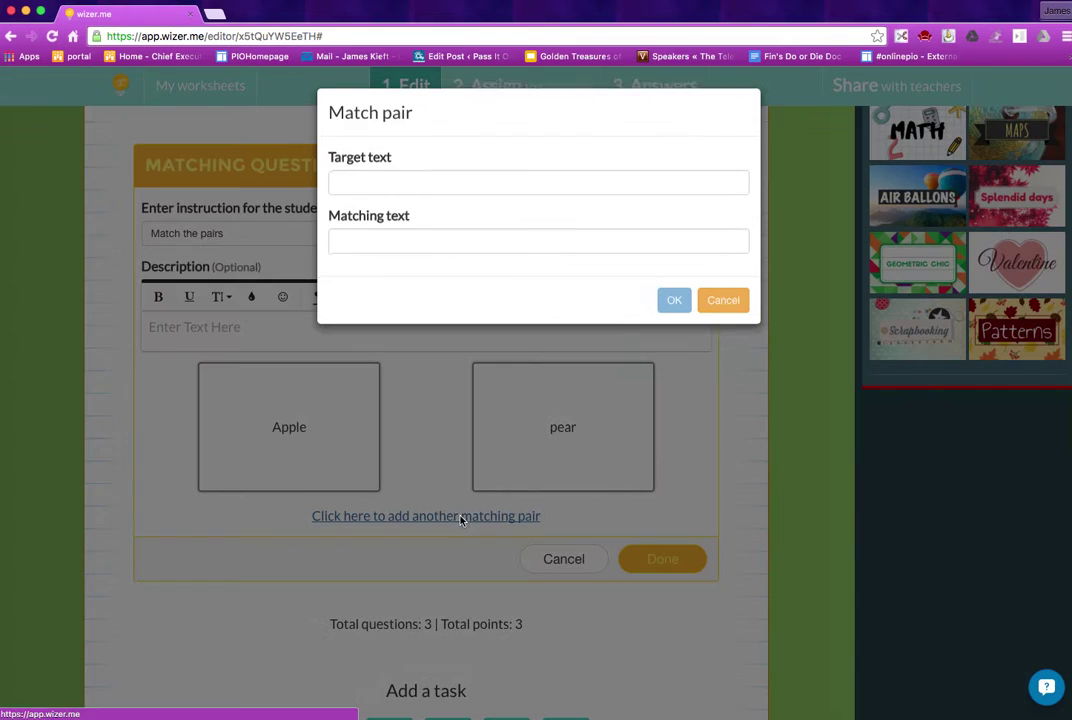
click(349, 184)
text(L)
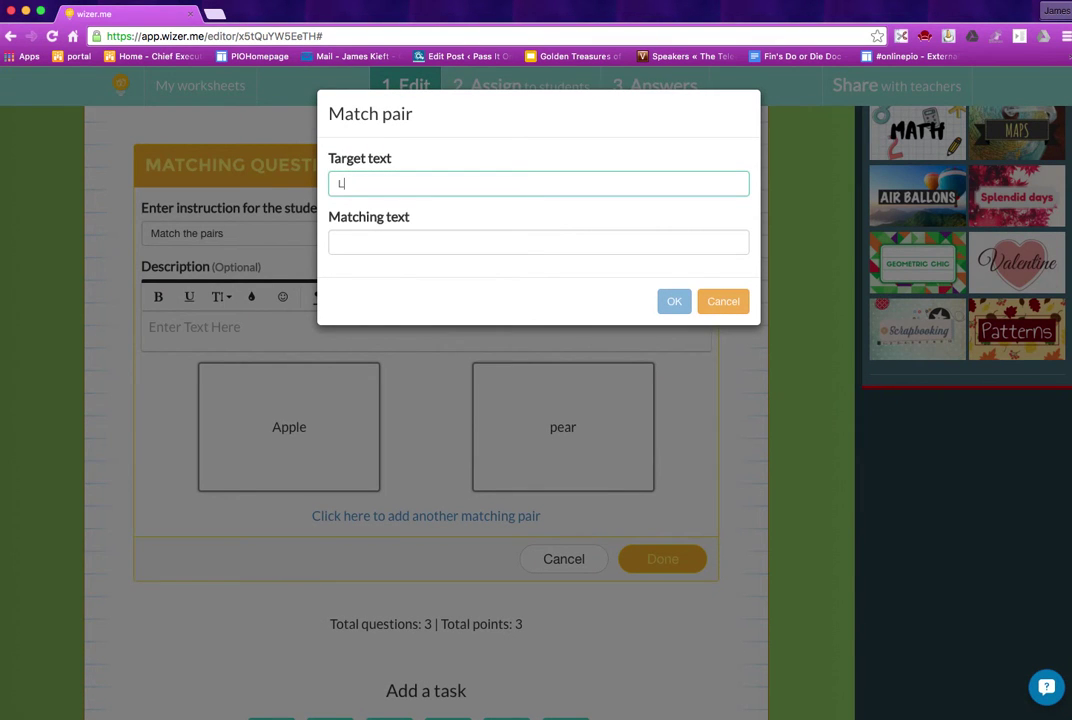
text(emon)
click(347, 240)
text(O)
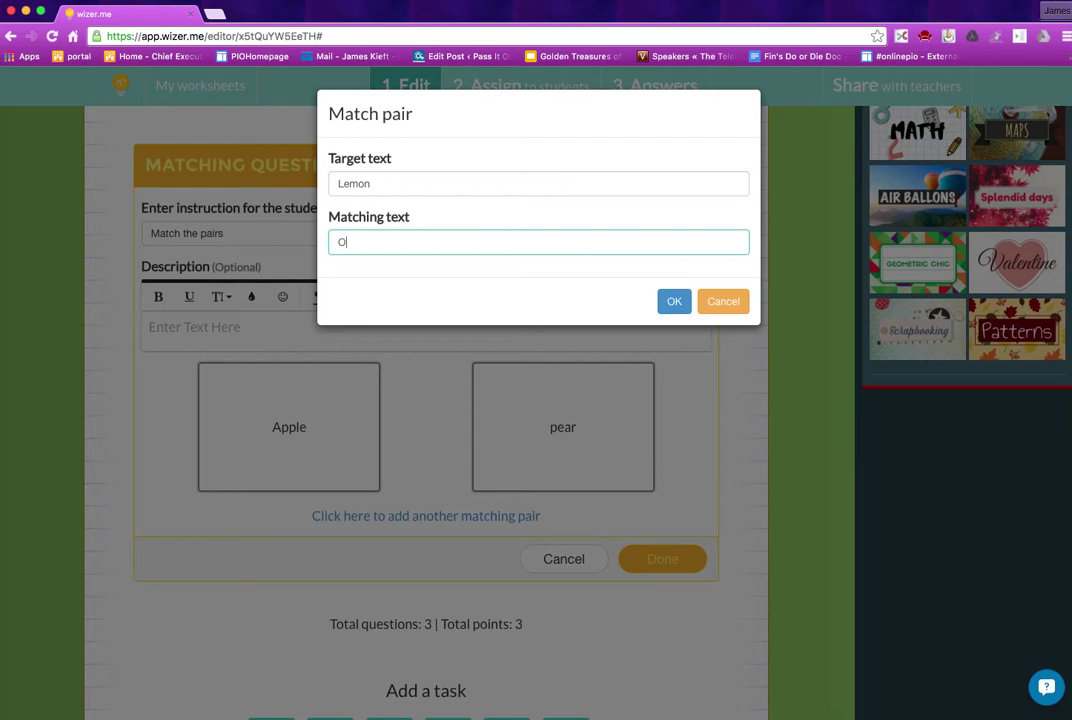
text(range)
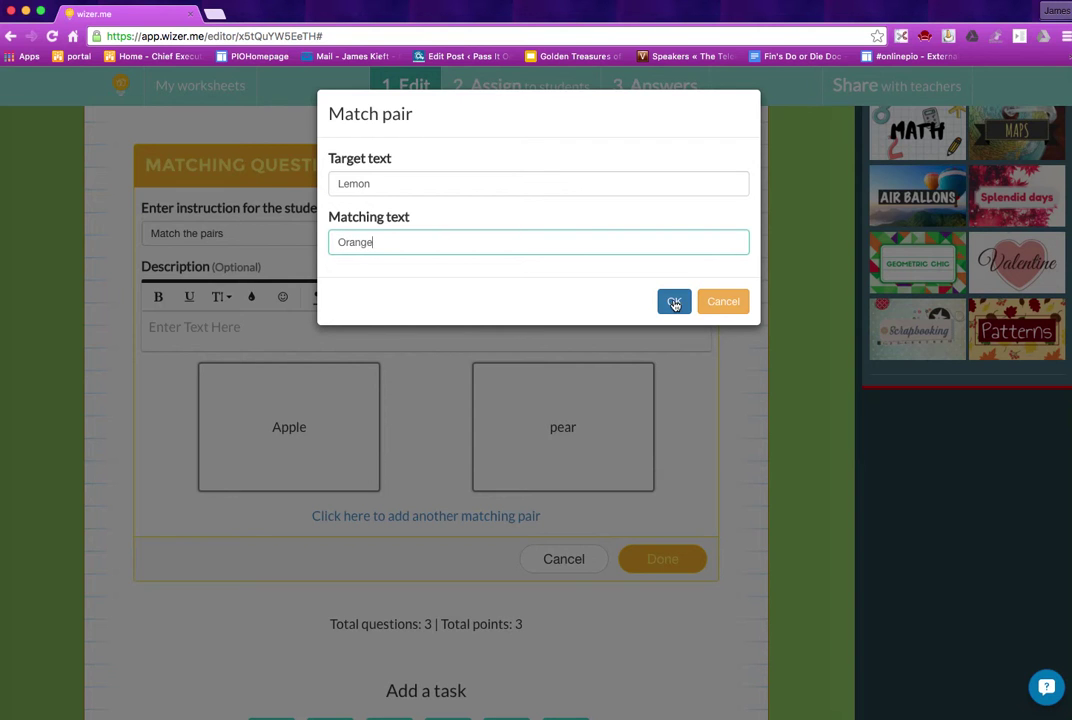
click(674, 303)
scroll(675, 595, down, 2)
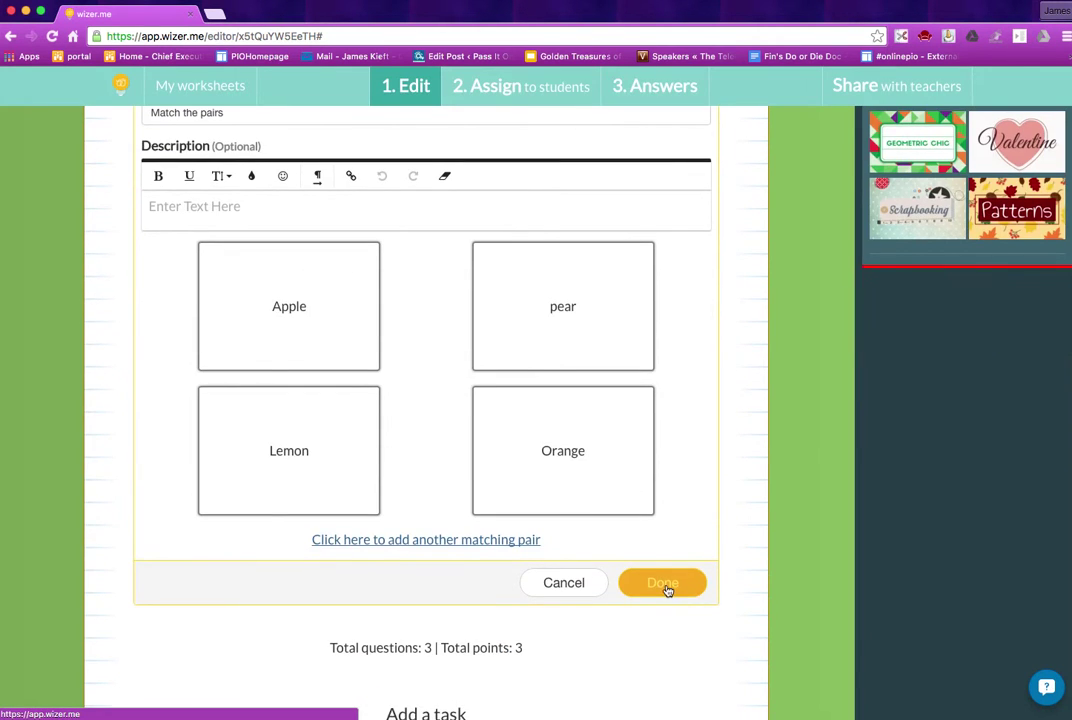
click(664, 584)
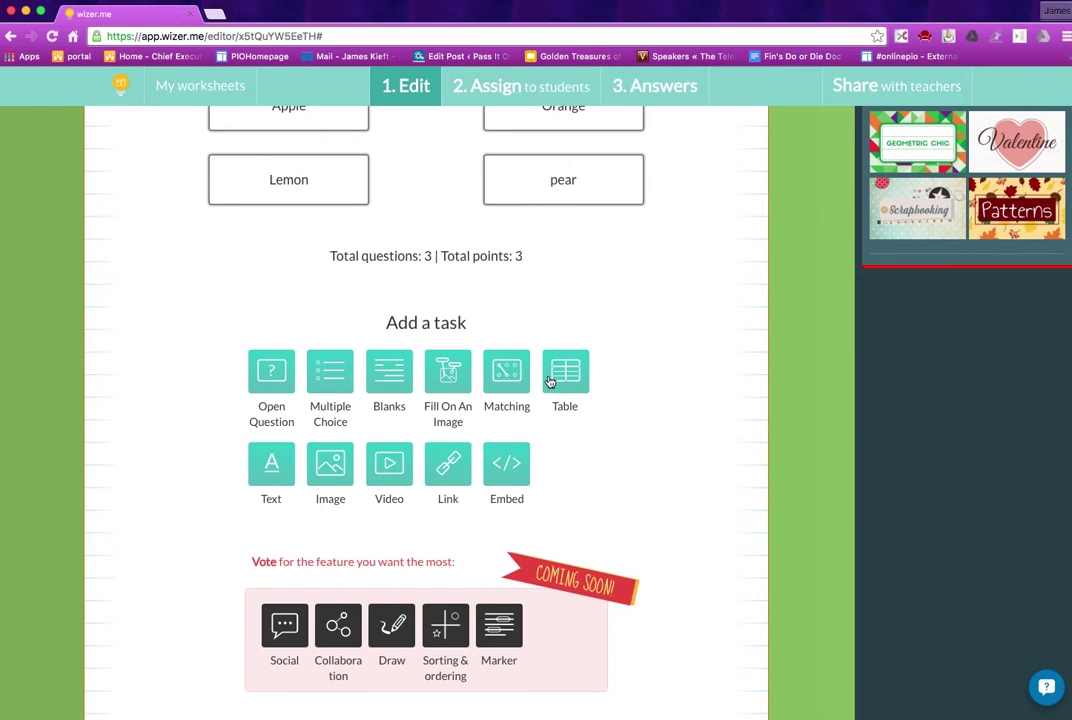
Step: Add an image-tagging task and upload the red post-box JPEG photo
click(449, 380)
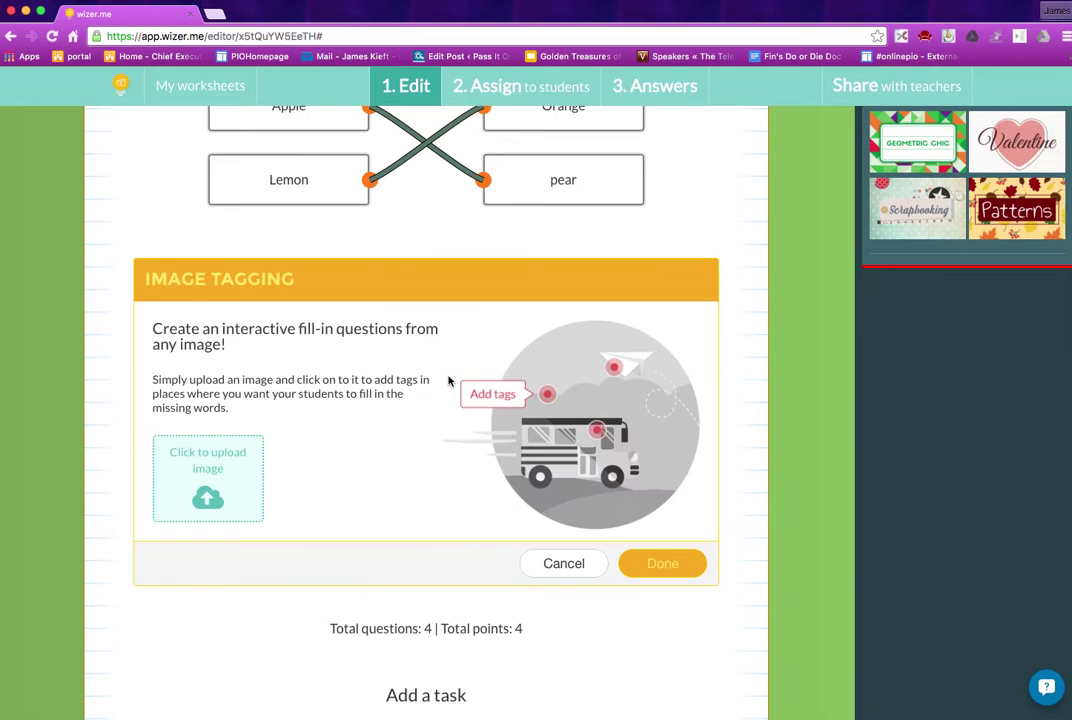
click(231, 489)
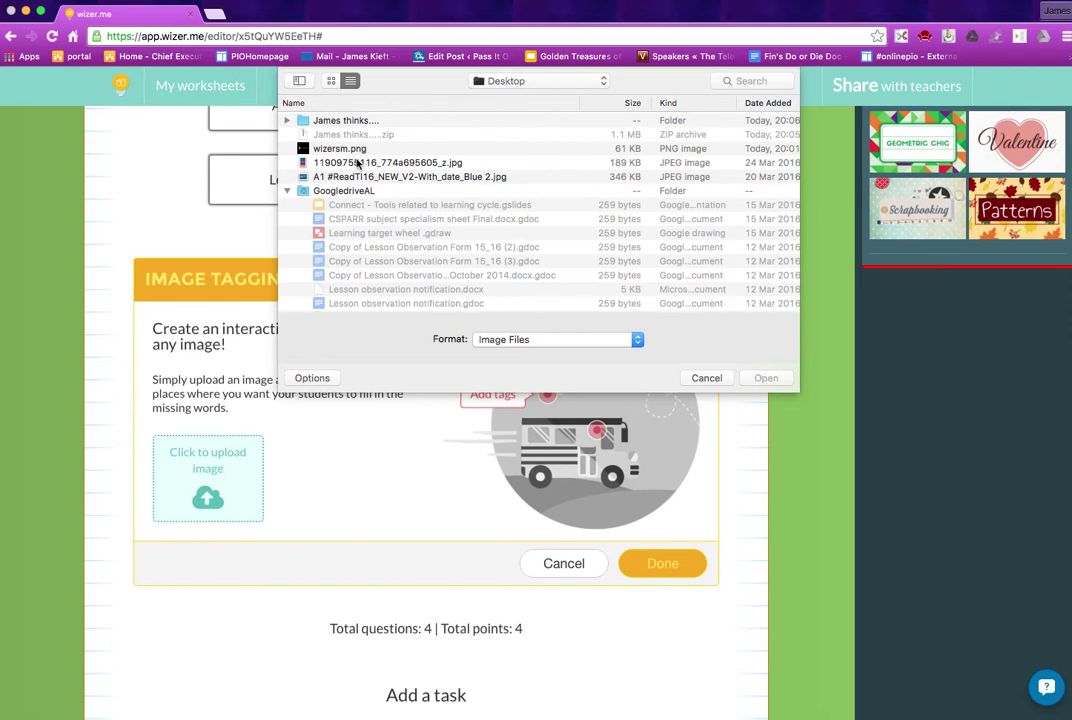
click(325, 162)
click(766, 378)
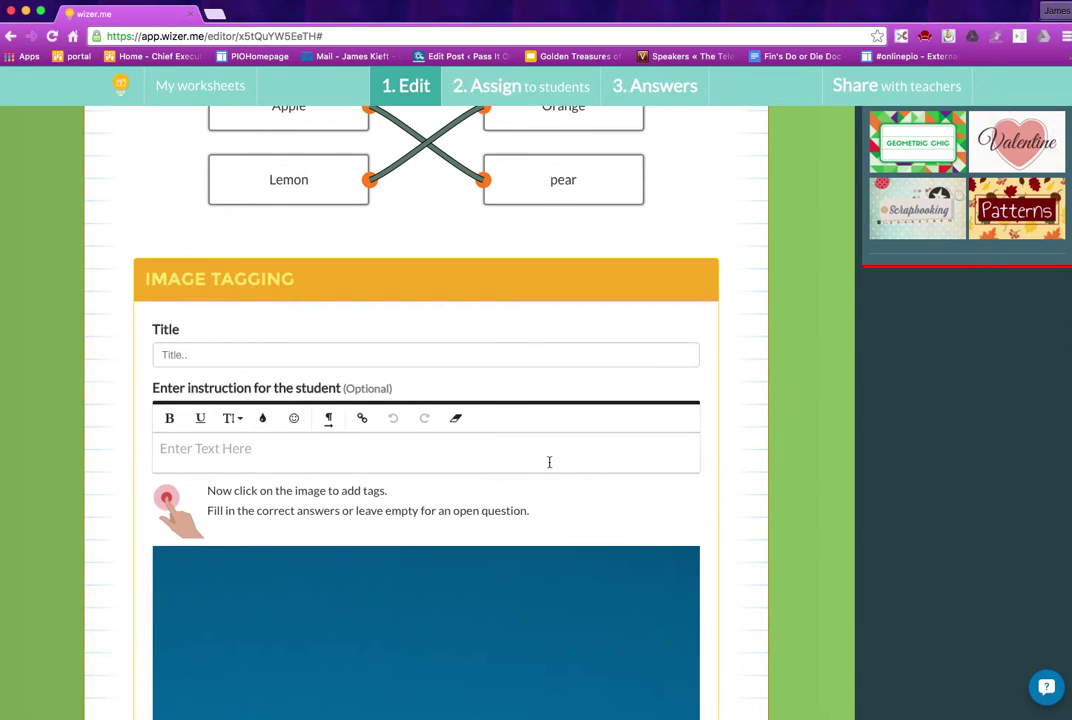
Step: Title the image task 'Click on the post box' and attempt to finish it
click(188, 298)
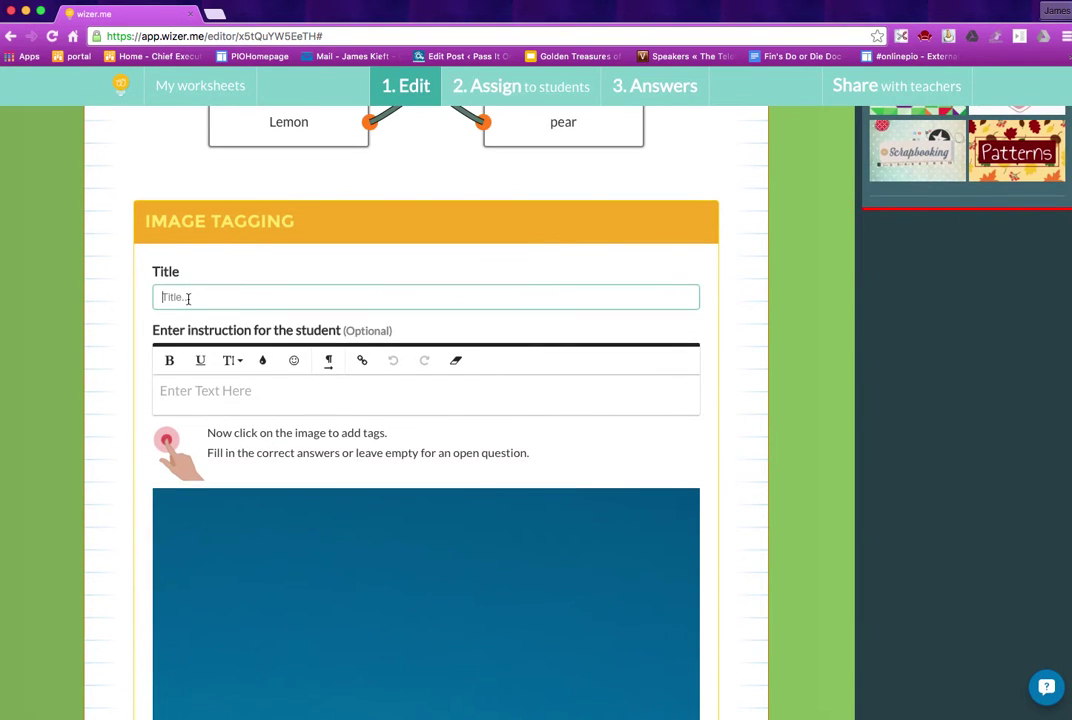
text(Click on the post box)
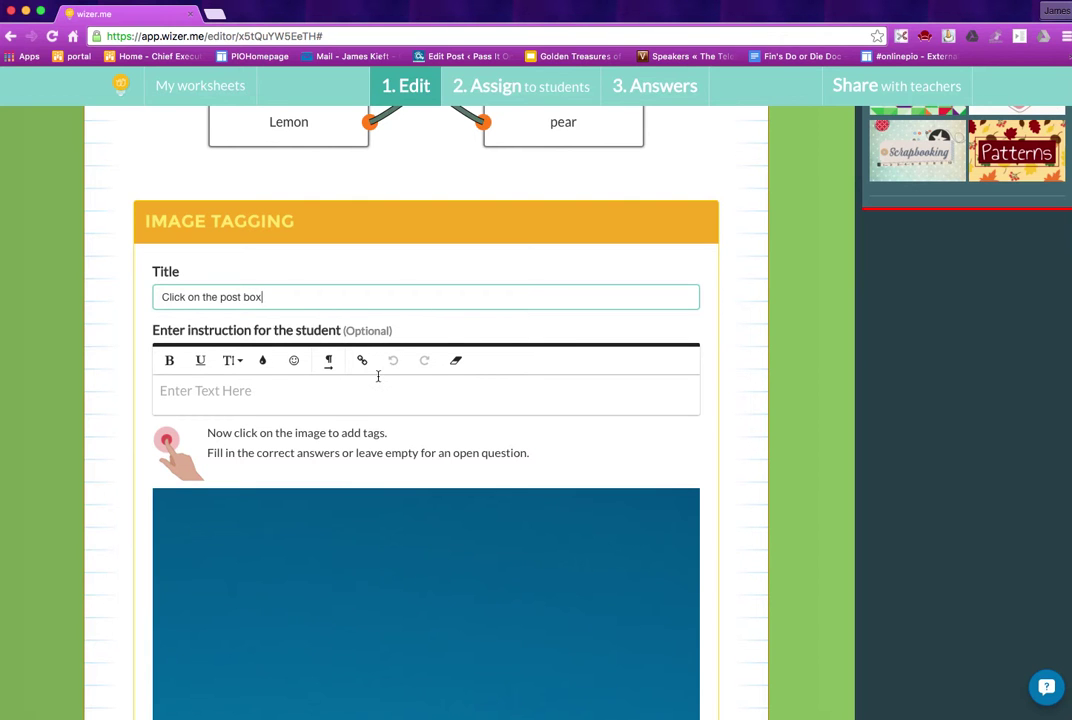
scroll(376, 375, down, 5)
scroll(378, 375, down, 5)
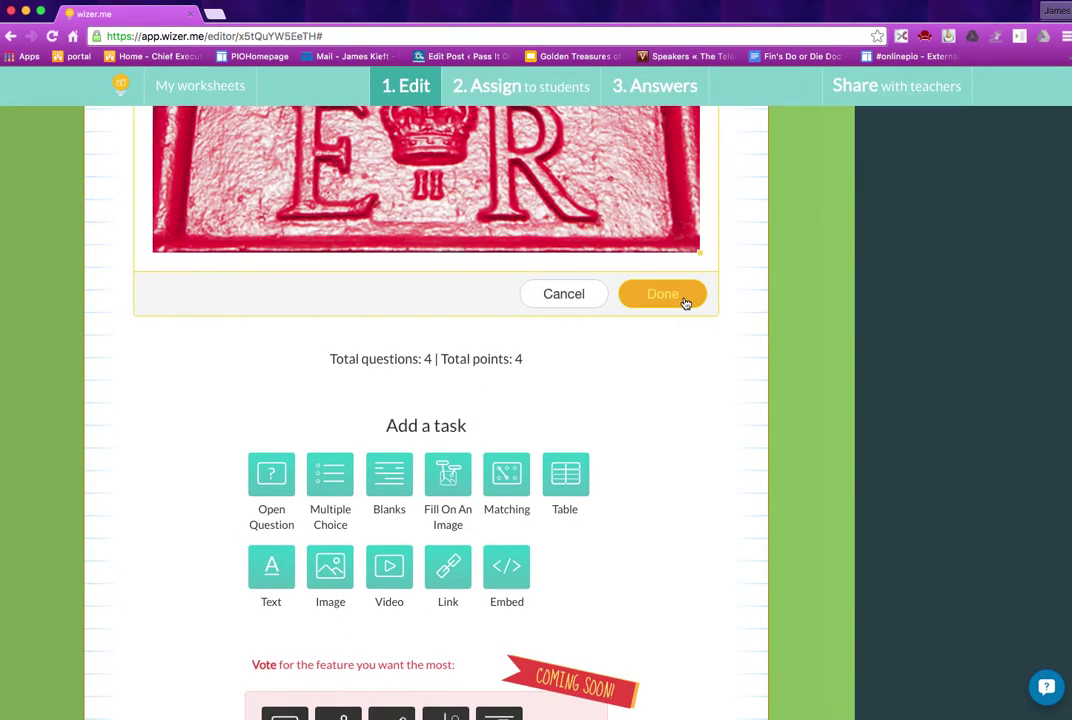
click(662, 294)
Step: Tag the POST OFFICE lettering, relabel the tag with the author's name, and save
scroll(605, 296, up, 2)
scroll(605, 296, up, 2)
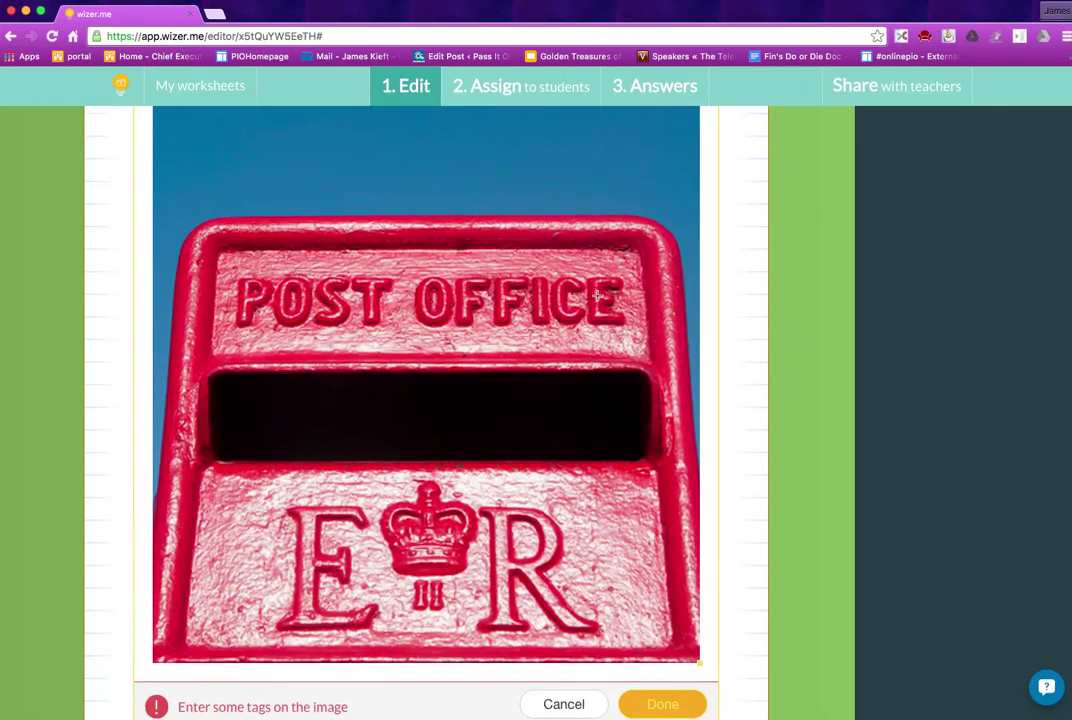
click(414, 316)
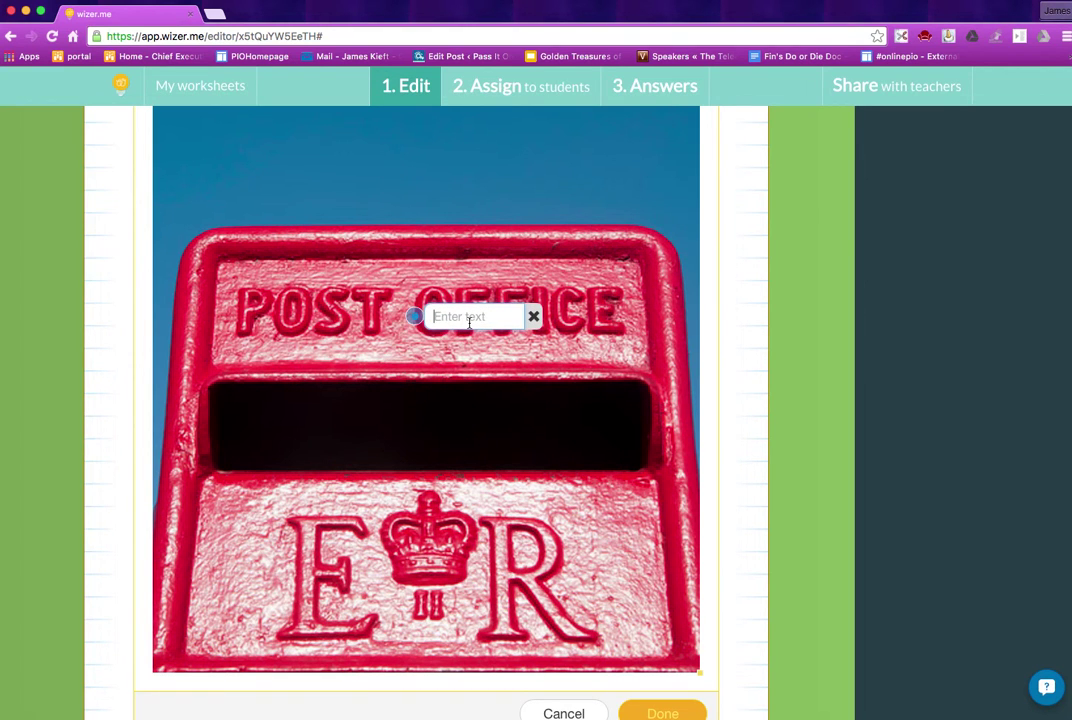
text(Title)
click(576, 320)
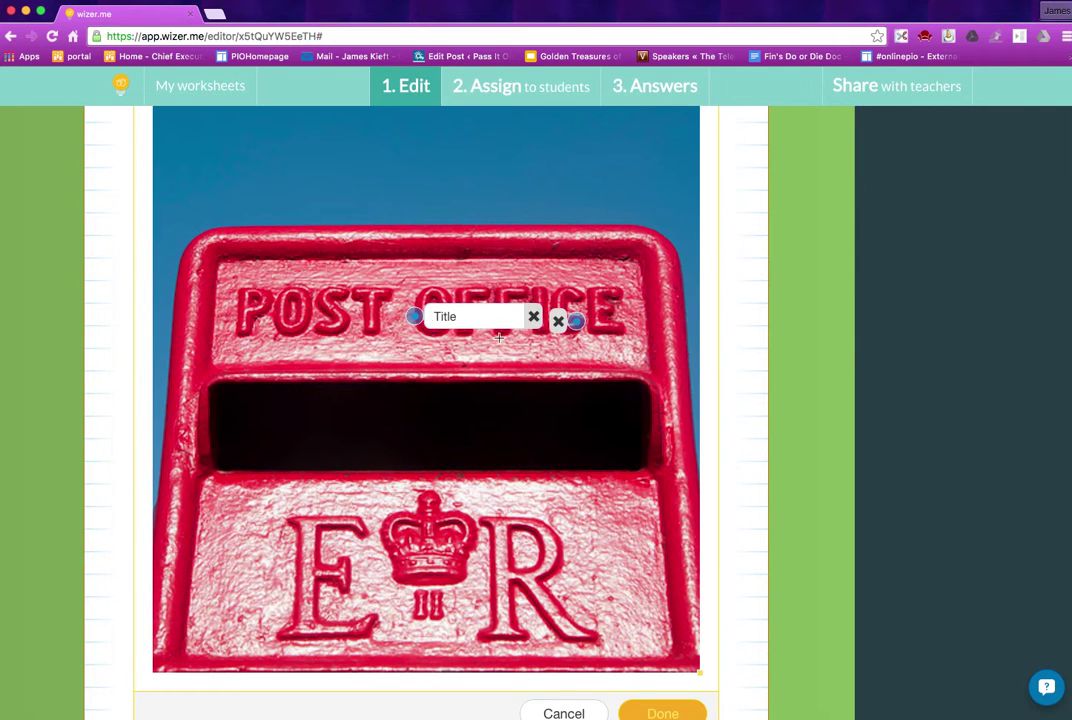
click(575, 322)
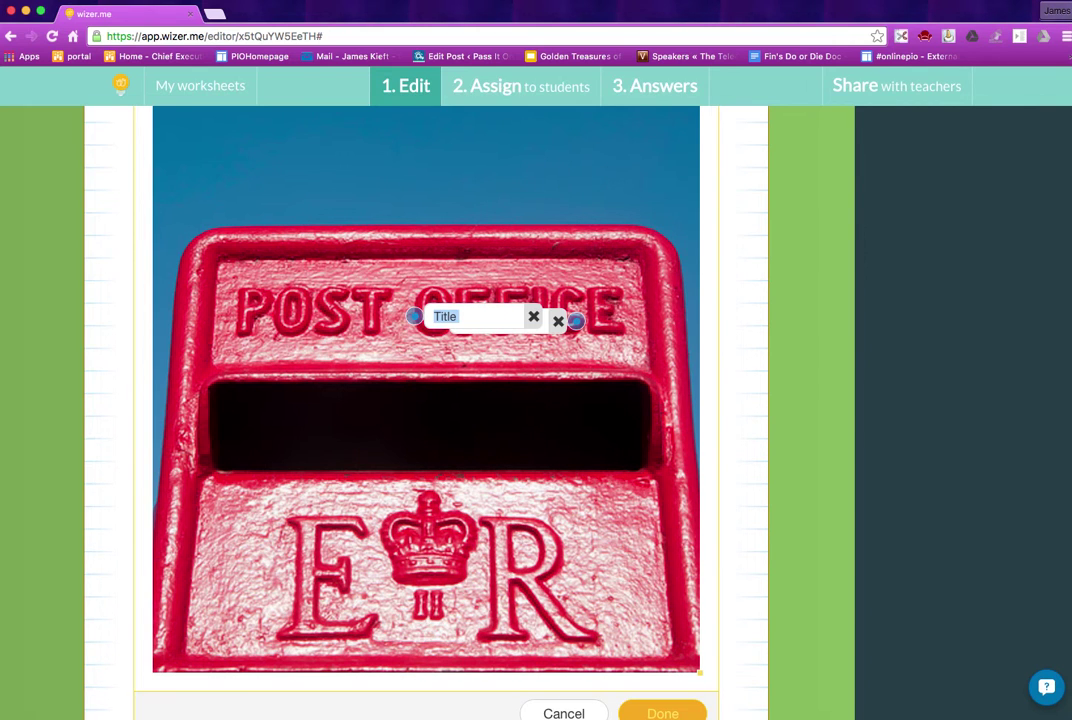
key(BackSpace)
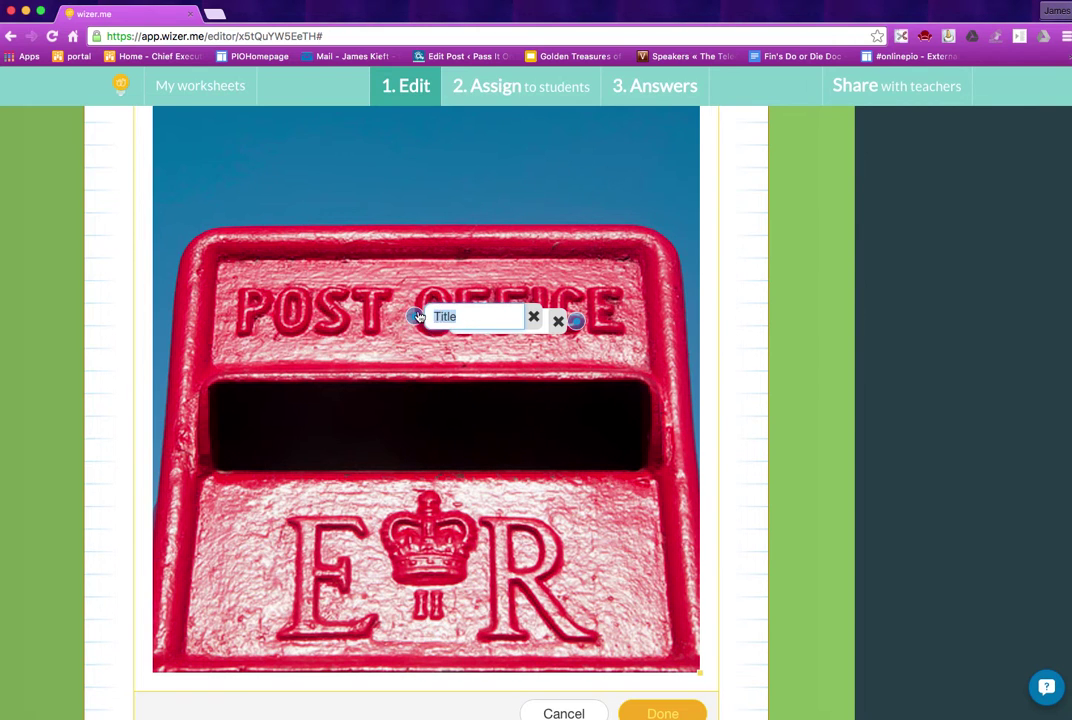
text(james)
click(674, 709)
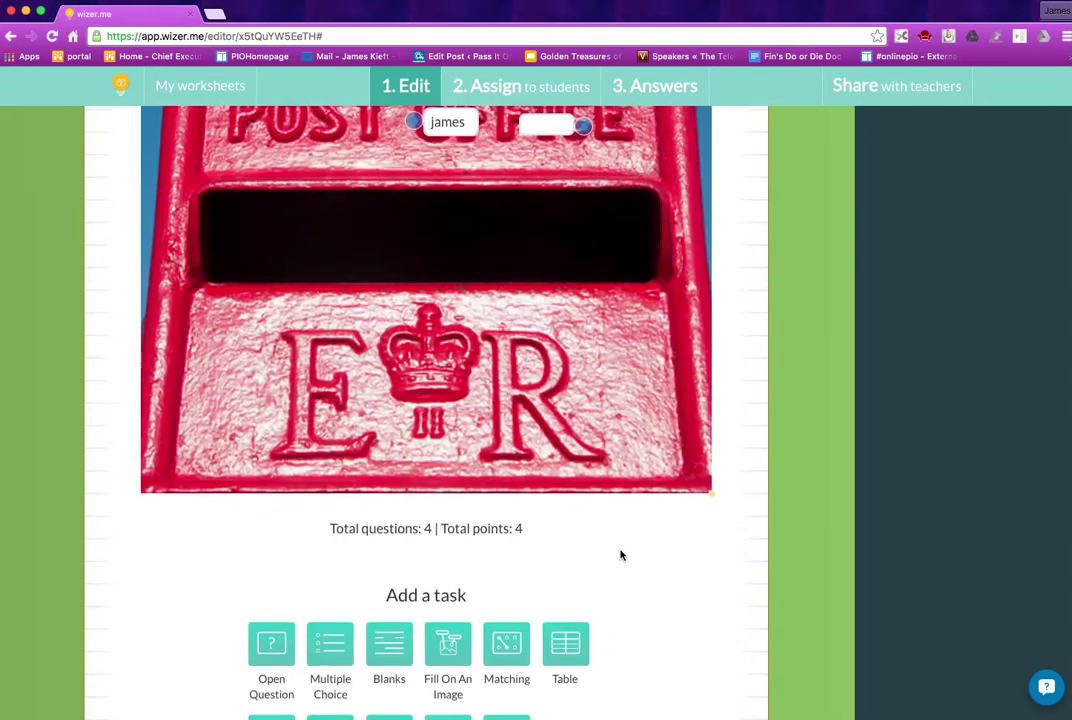
scroll(620, 555, down, 5)
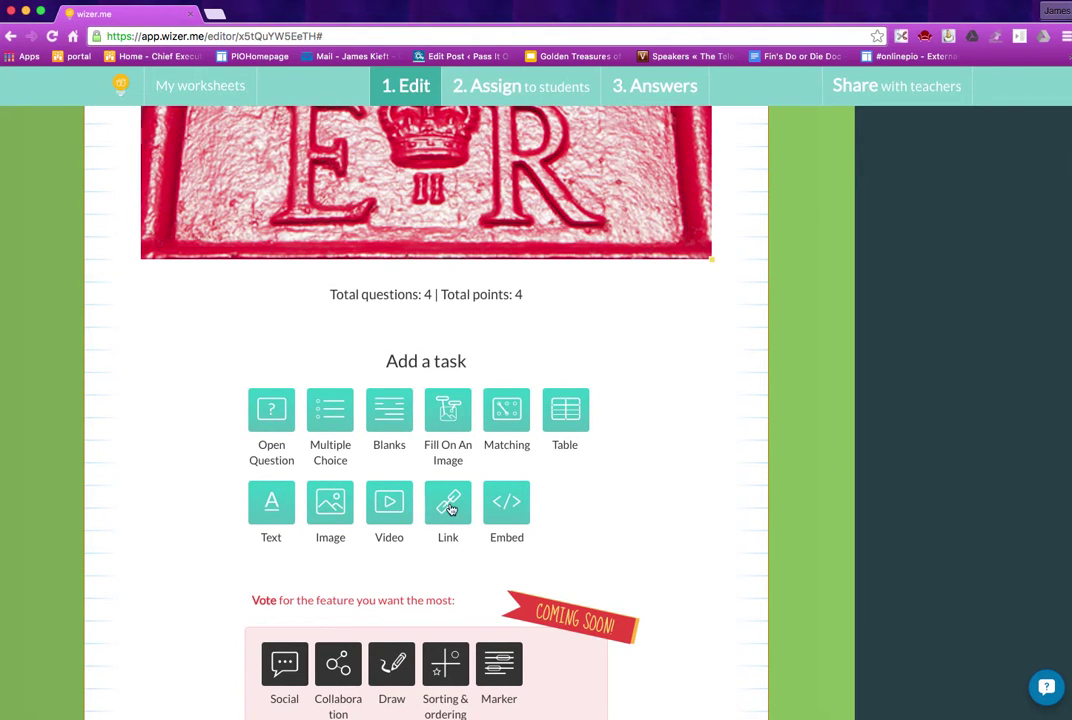
Step: Embed the YouTube video 'Tech to use as a connect actvity' by pasting its link
click(393, 506)
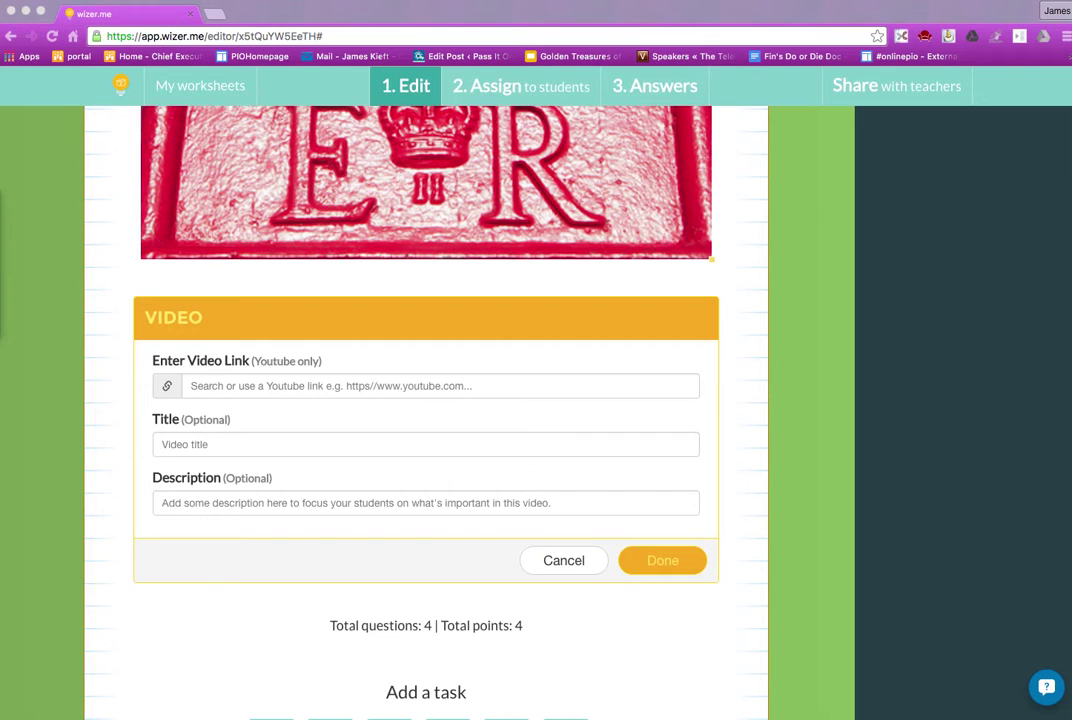
click(211, 386)
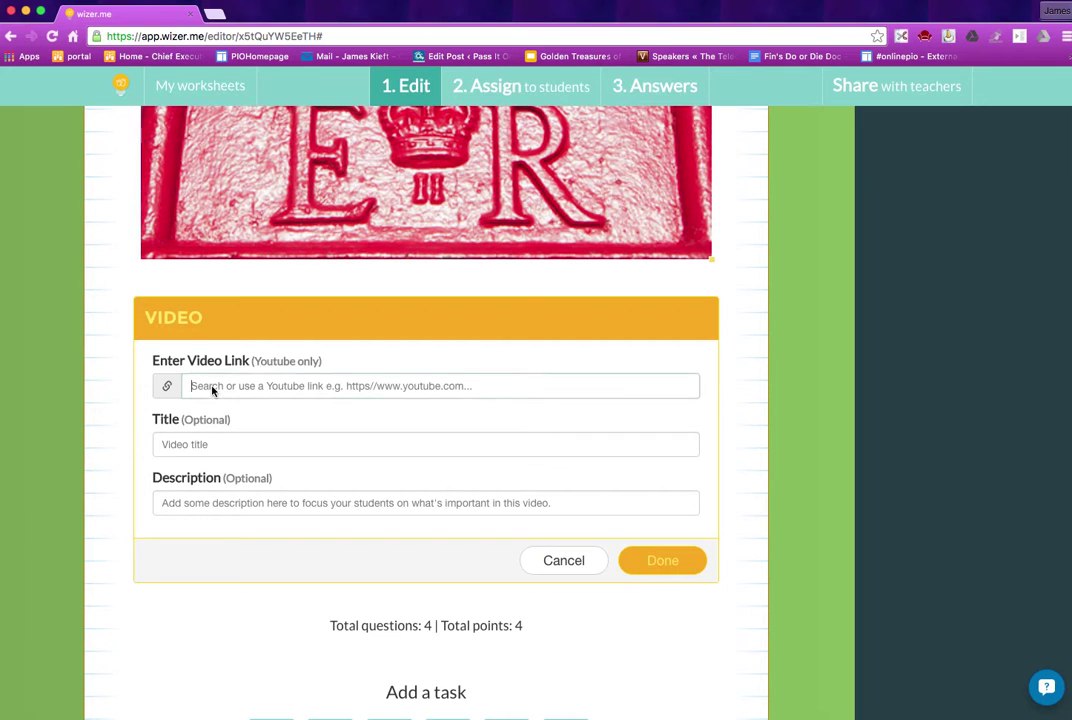
text(https://www.youtube.com/watch?v=72sQnEKhuTA)
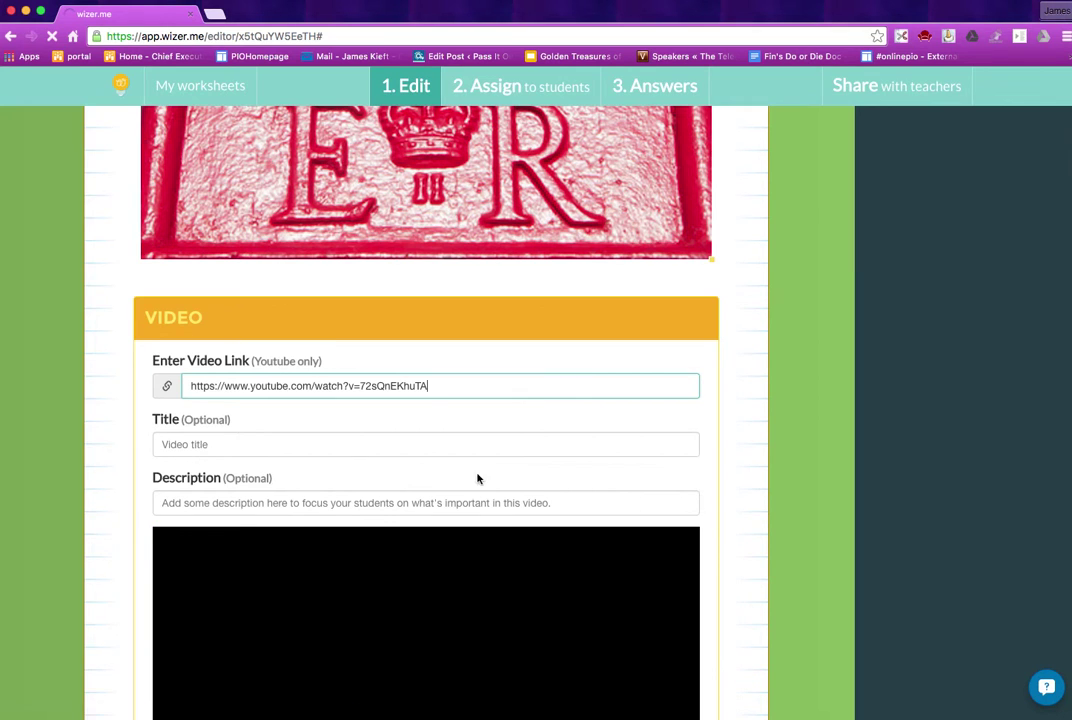
scroll(478, 479, down, 3)
scroll(656, 627, down, 1)
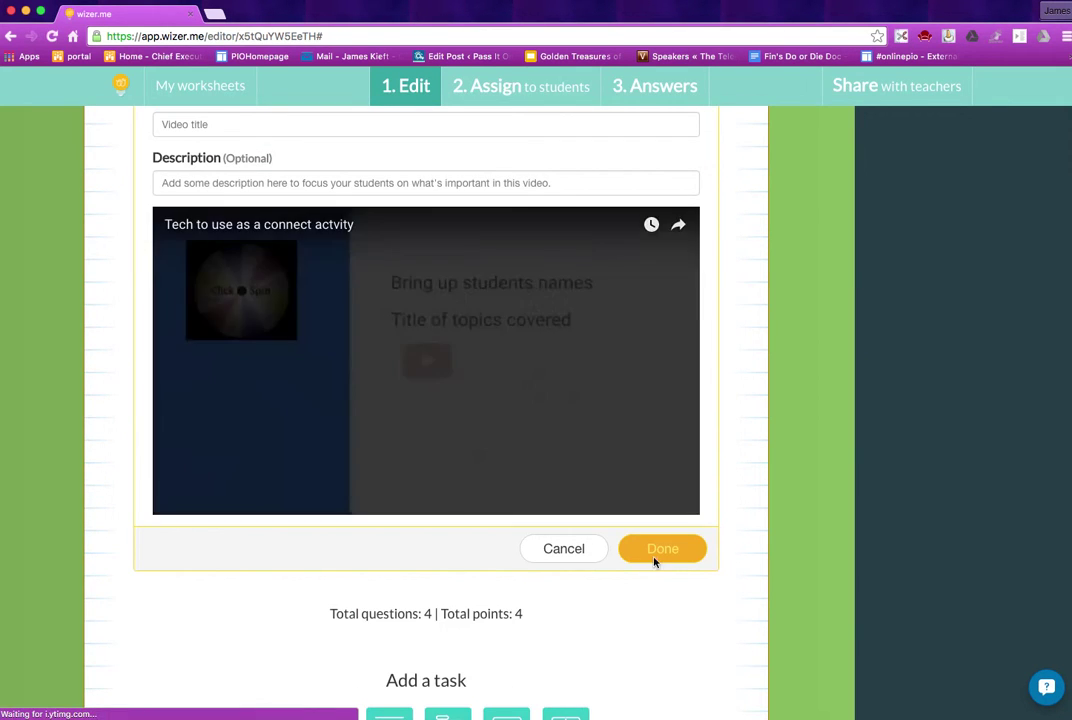
click(656, 556)
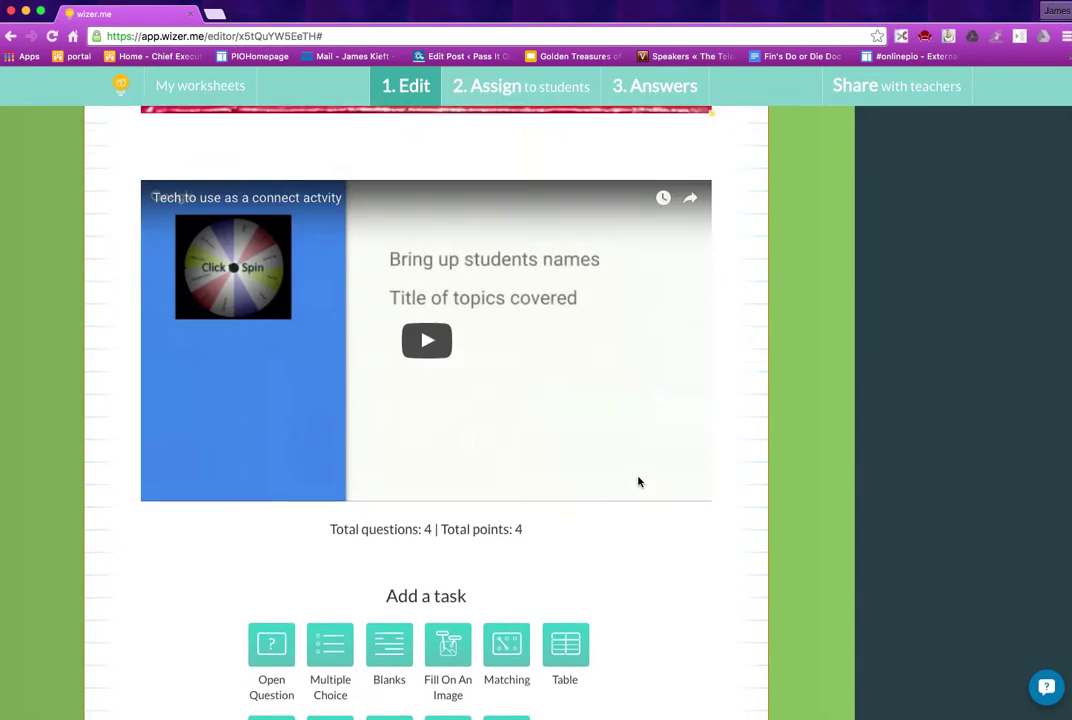
scroll(639, 482, up, 15)
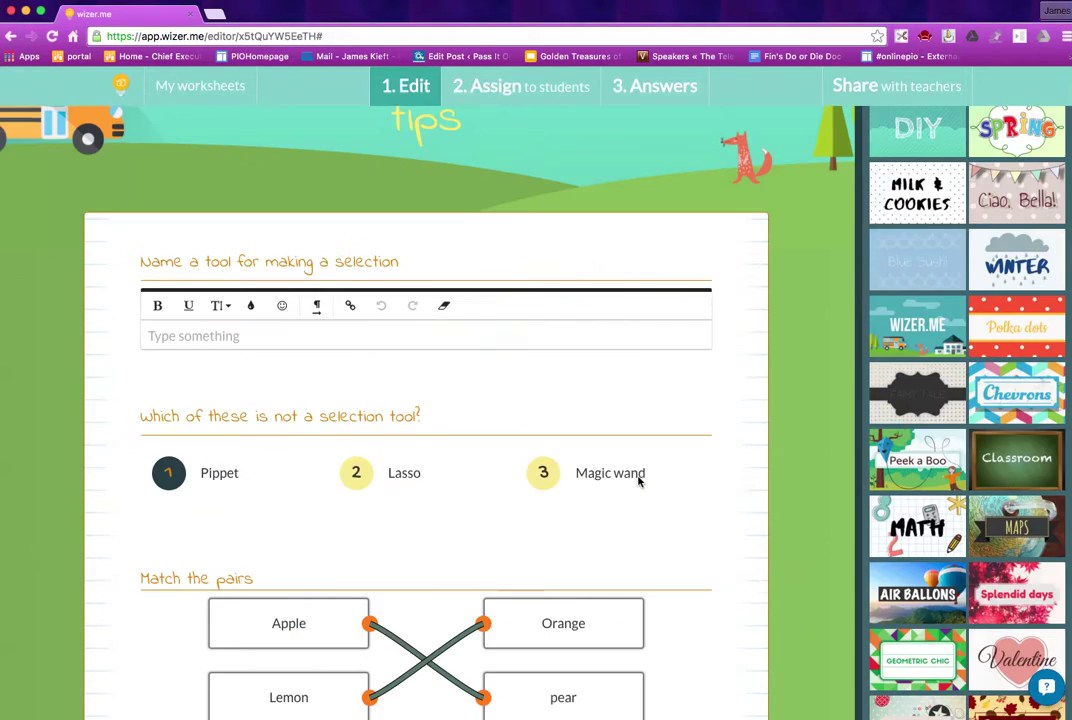
Step: Save the Photoshop tips worksheet
scroll(639, 482, up, 3)
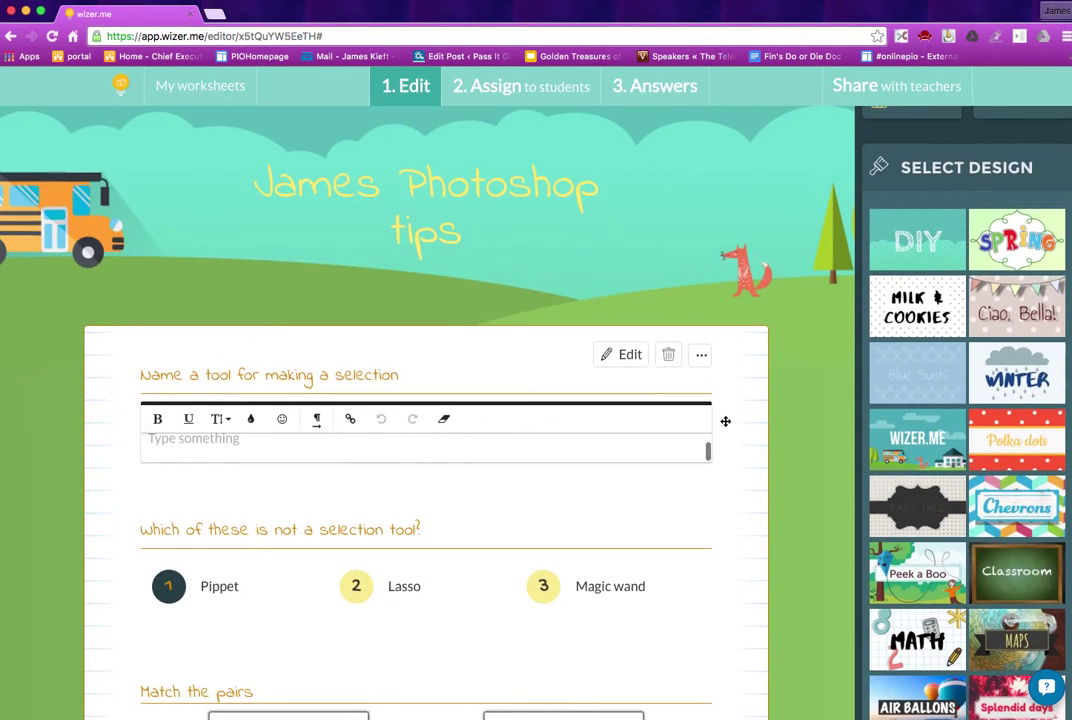
scroll(725, 421, up, 2)
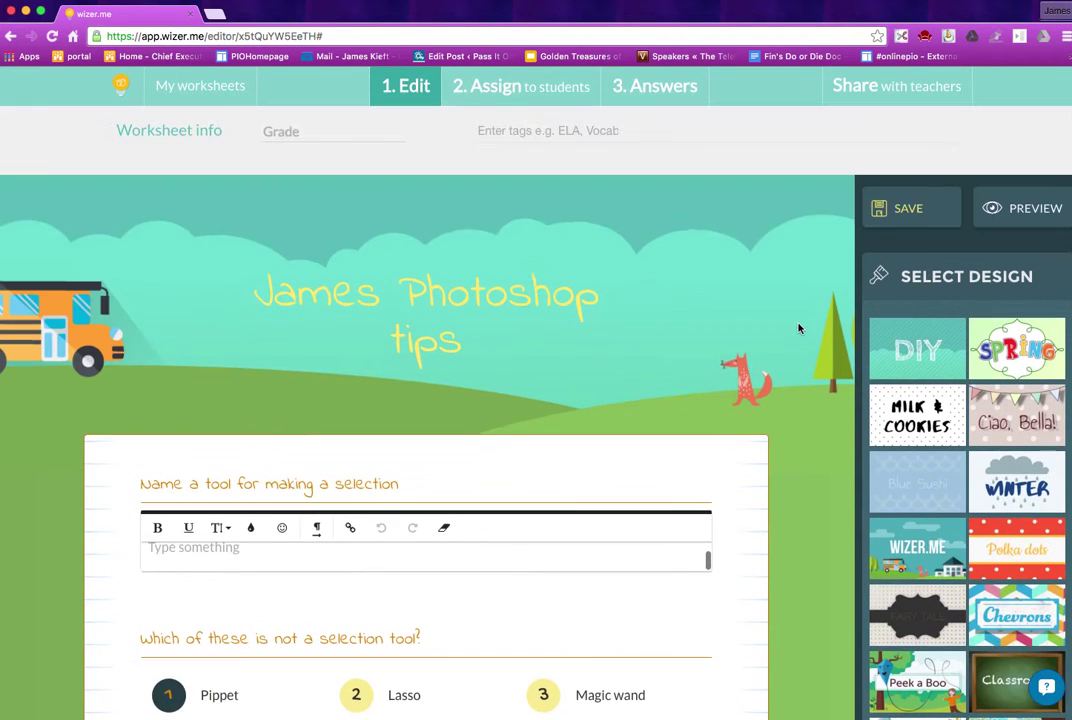
click(912, 217)
Step: Preview the worksheet as a student, trying the Lemon–Orange match along the way
click(994, 212)
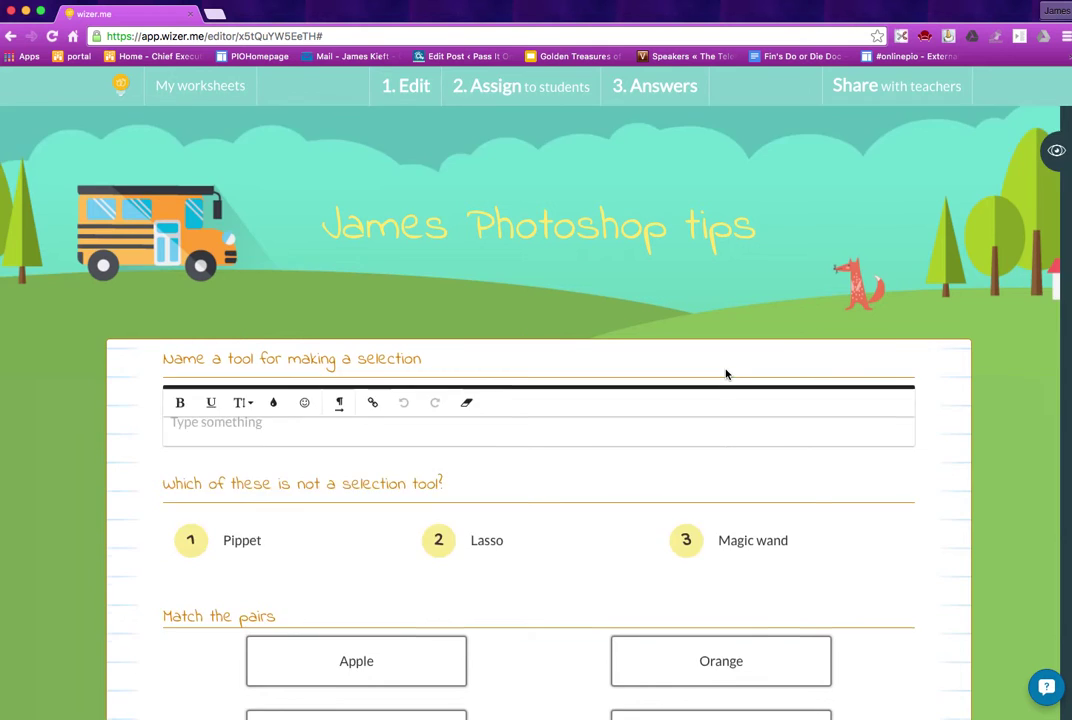
scroll(726, 374, down, 3)
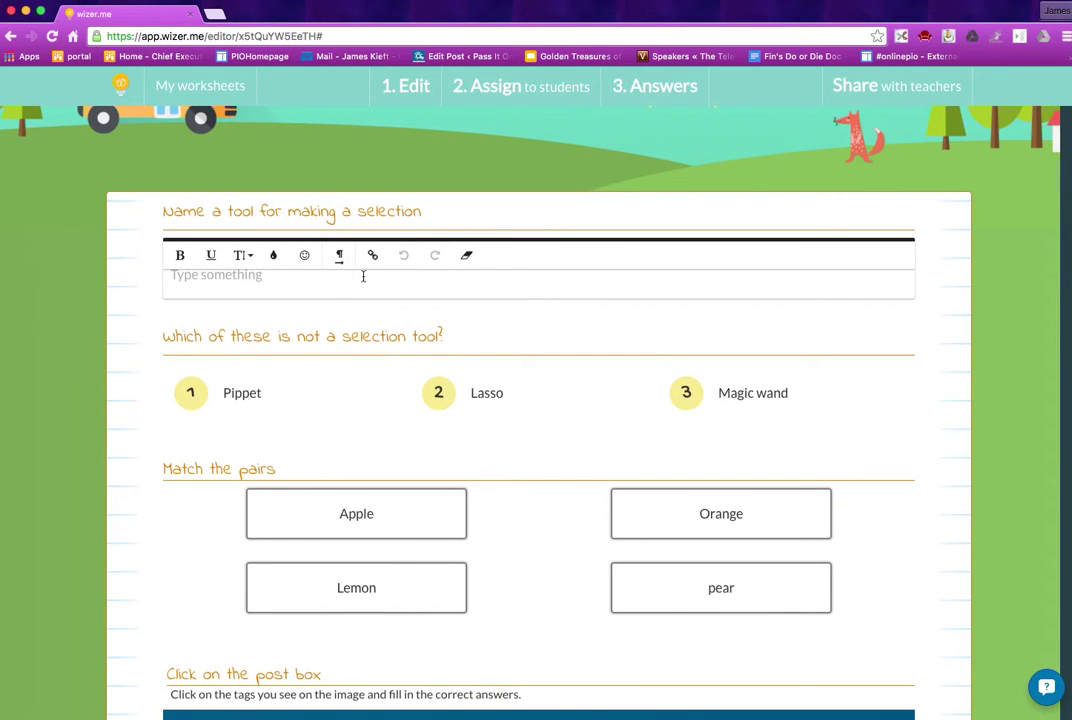
scroll(380, 372, down, 4)
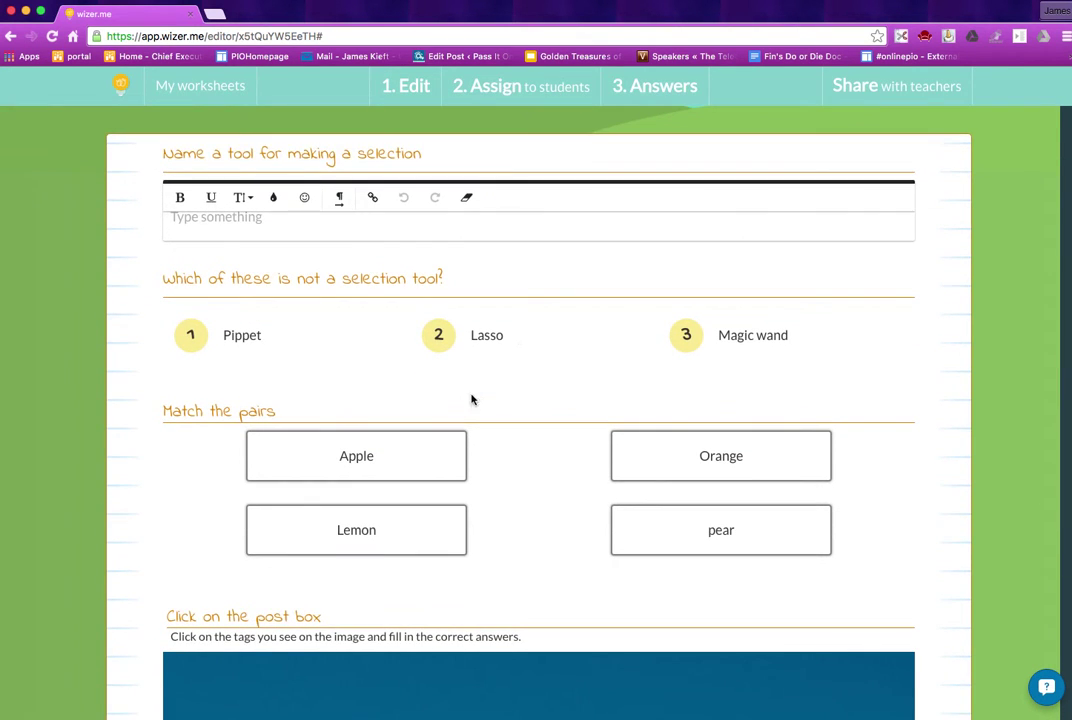
mouse_move(395, 400)
mouse_down()
mouse_move(505, 397)
mouse_move(641, 328)
mouse_move(402, 404)
mouse_up()
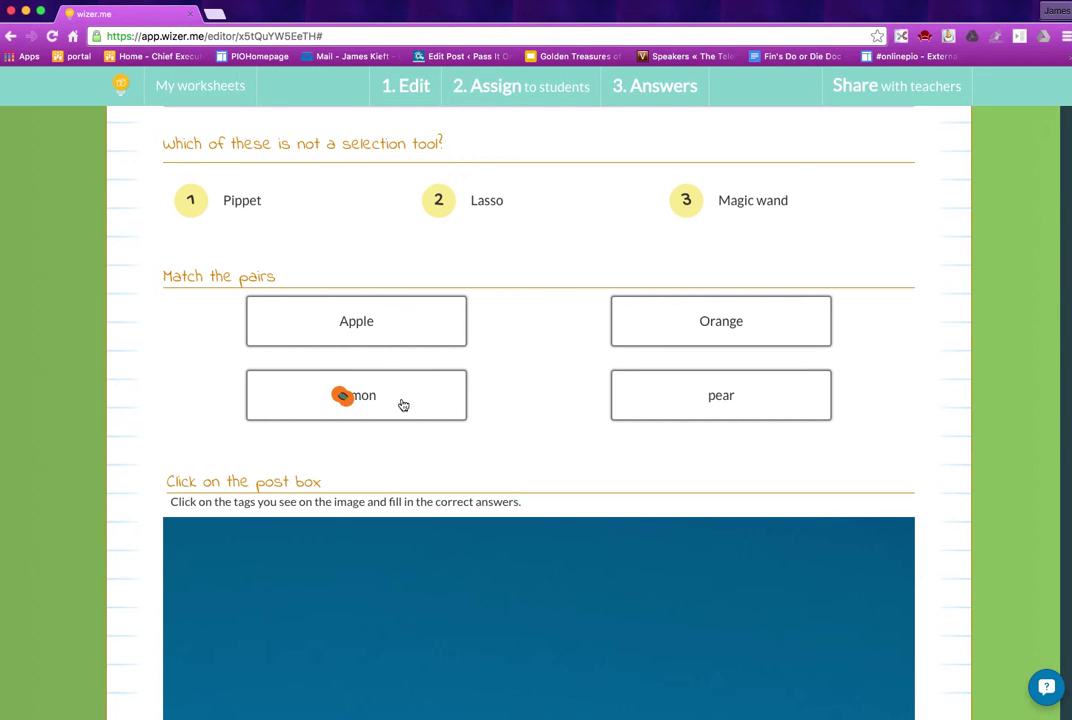
scroll(502, 405, down, 10)
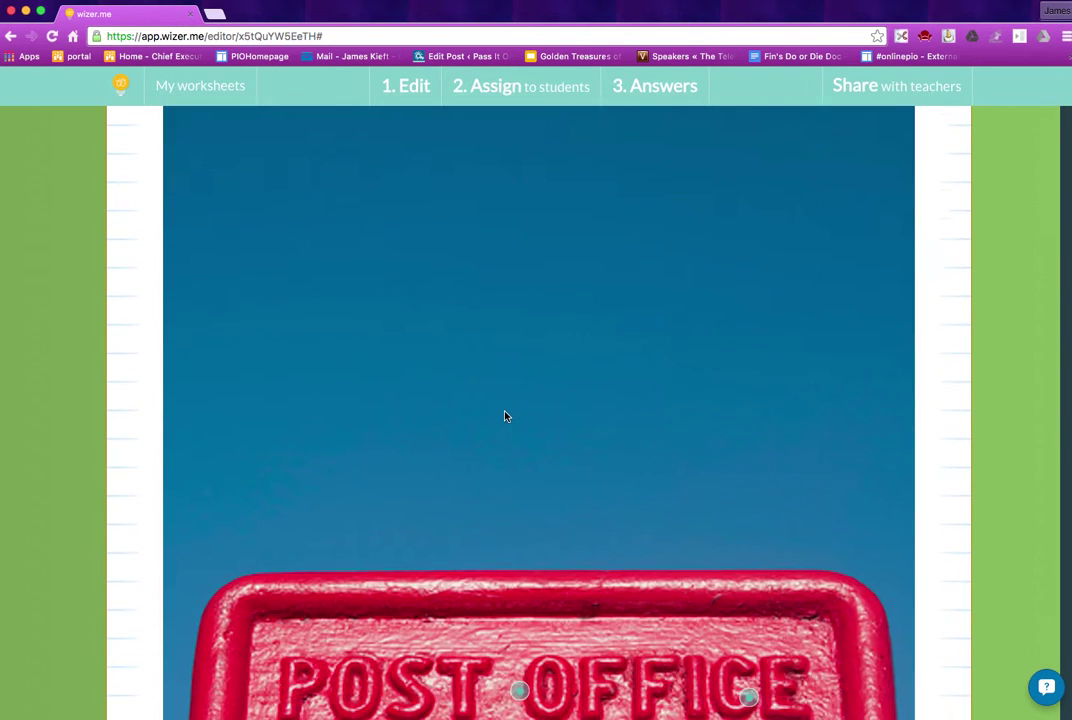
scroll(489, 270, down, 10)
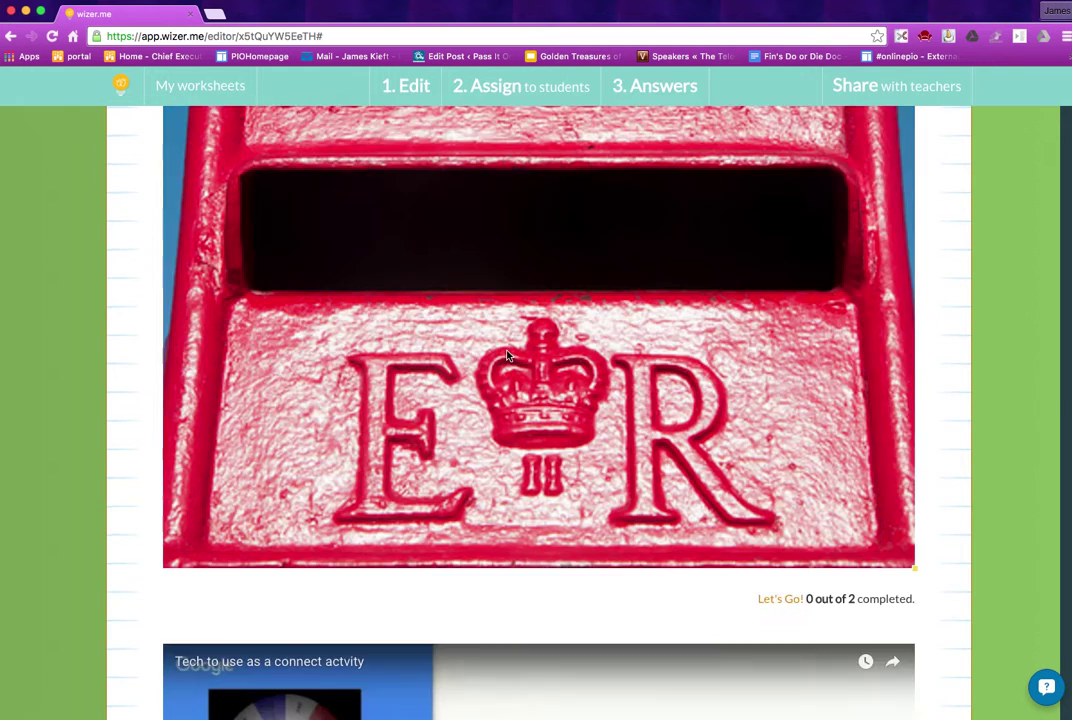
scroll(500, 442, up, 2)
scroll(500, 442, up, 15)
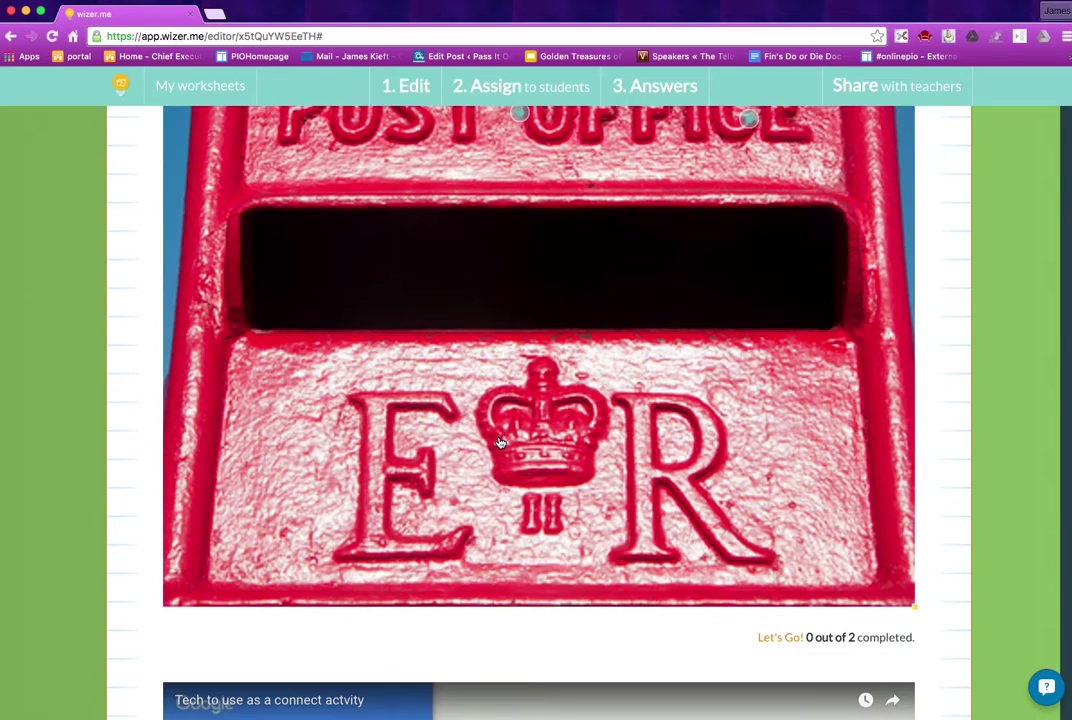
scroll(627, 382, up, 2)
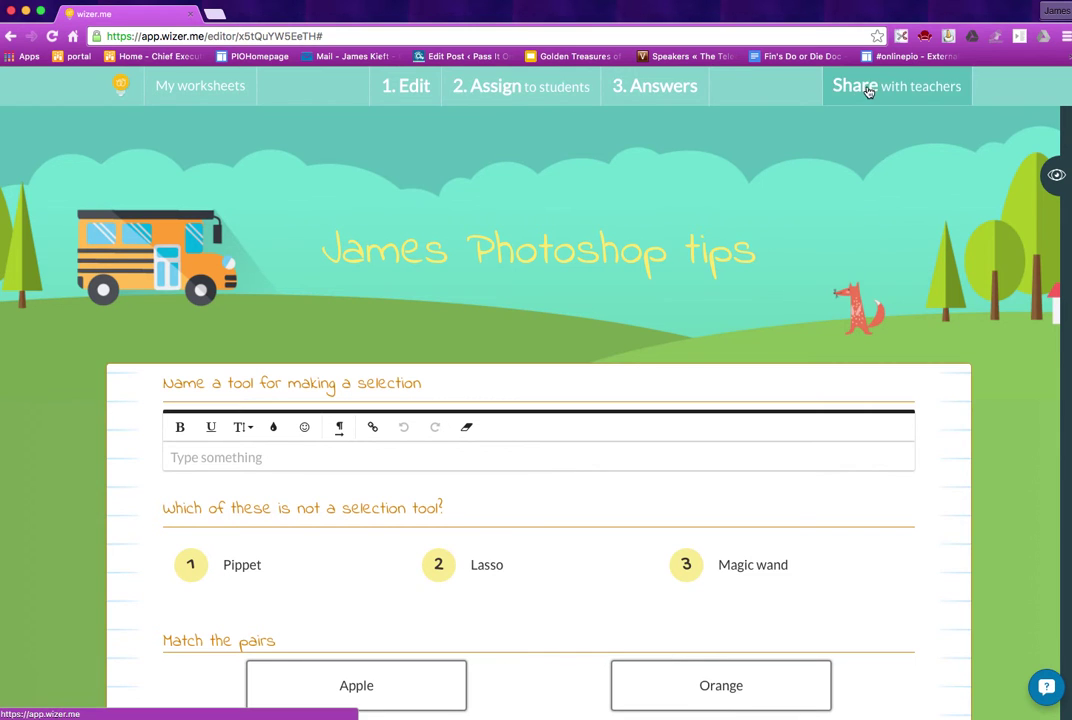
click(518, 92)
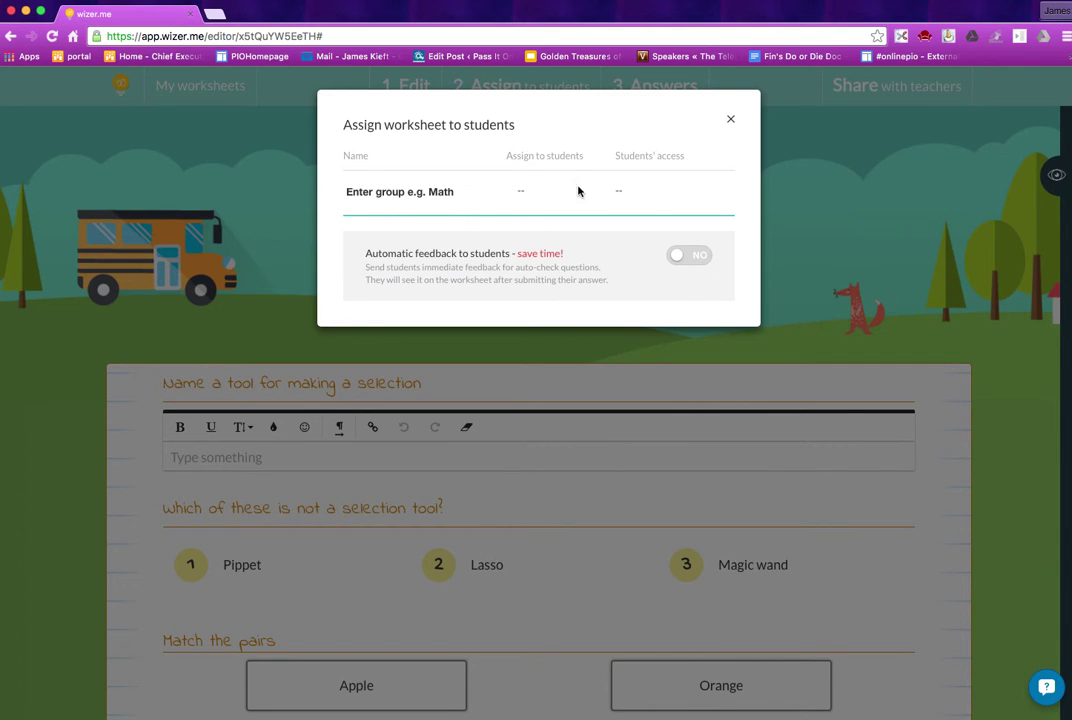
click(730, 120)
scroll(823, 175, down, 2)
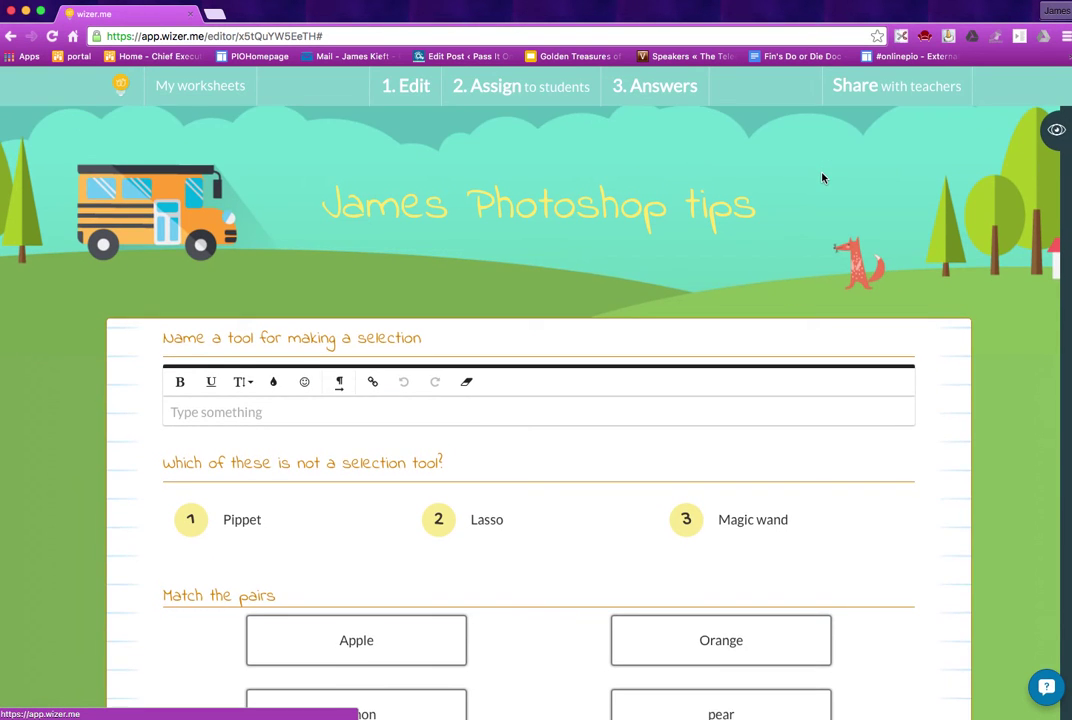